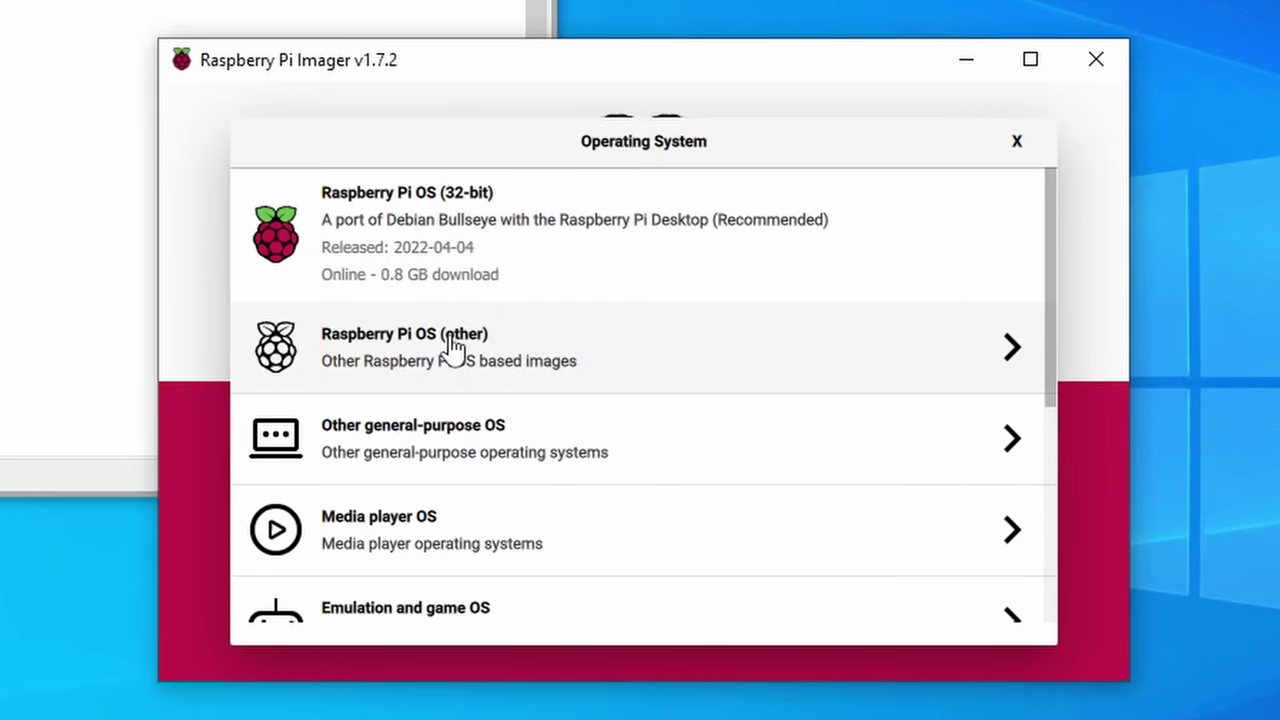
Step: Select Ubuntu Server 20.04.4 LTS (RPi 3/4/400) as the operating system in Raspberry Pi Imager
{"action": "left_click", "coordinate": [480, 470]}
{"action": "left_click", "coordinate": [443, 351]}
{"action": "scroll", "coordinate": [457, 337], "scroll_direction": "down", "scroll_amount": 5}
{"action": "scroll", "coordinate": [585, 355], "scroll_direction": "down", "scroll_amount": 1}
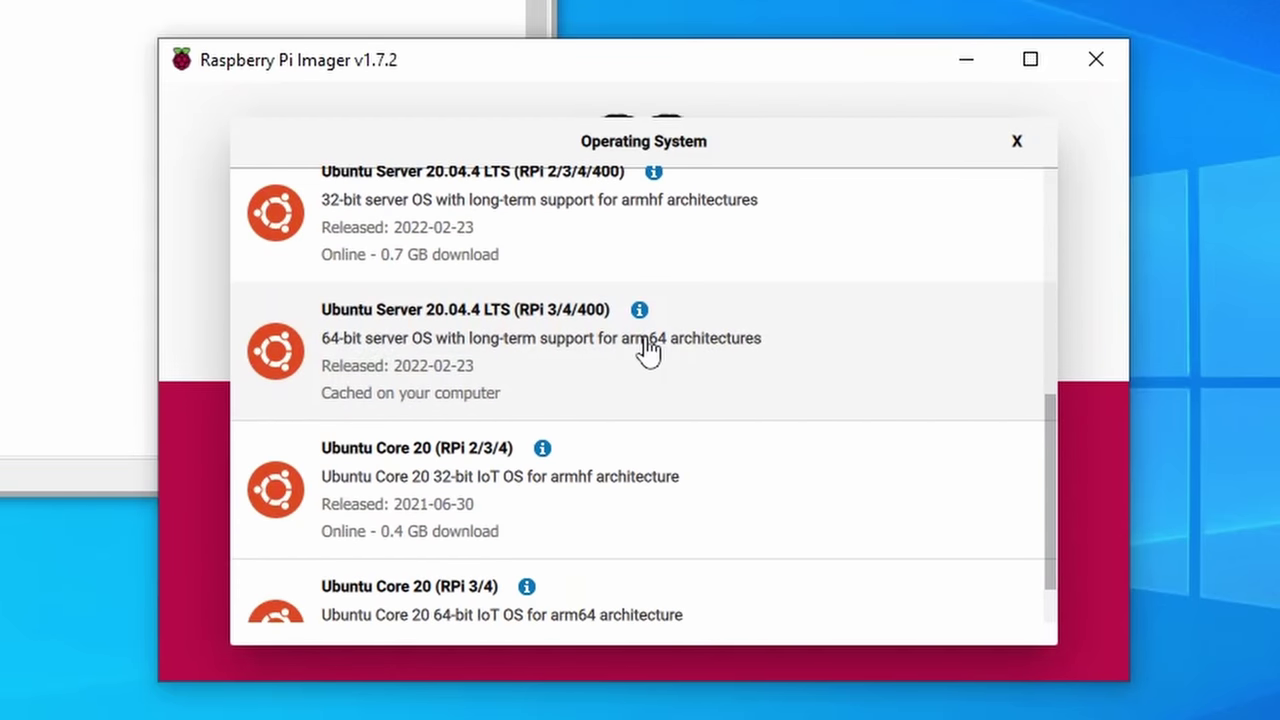
{"action": "left_click", "coordinate": [574, 378]}
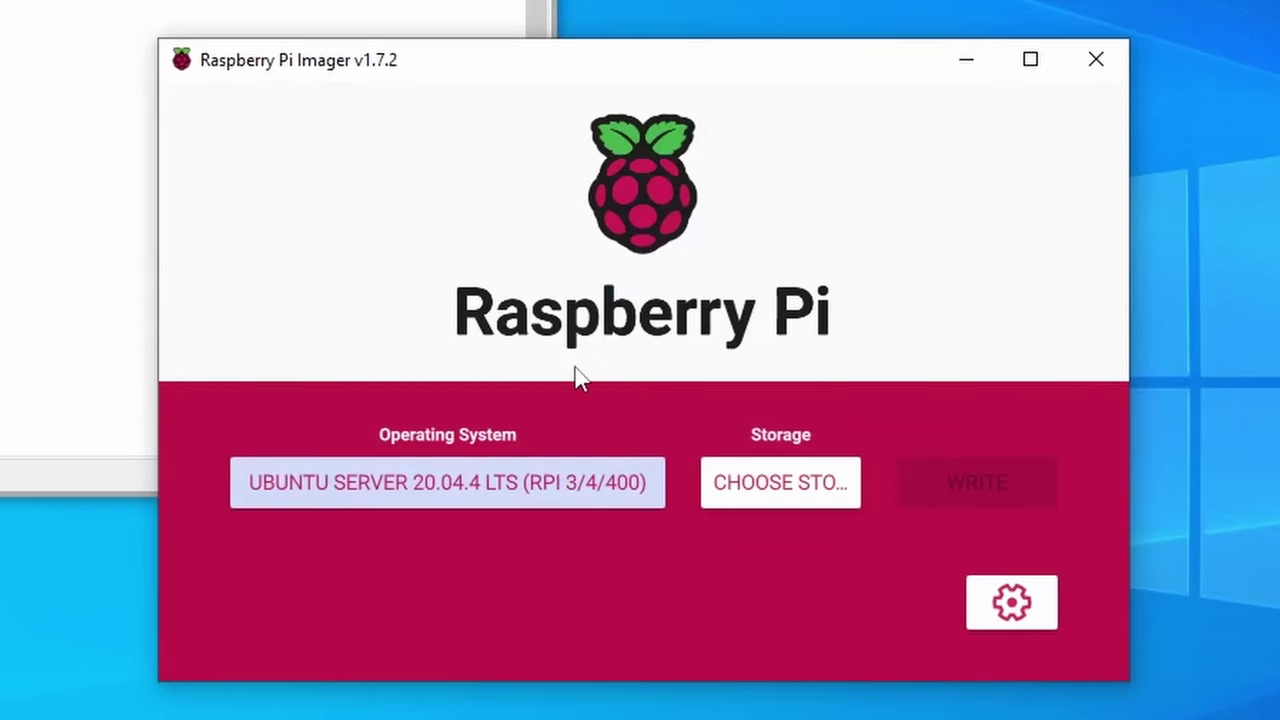
Step: Write the image to the TS-RDF5 SD card, confirming the erase
{"action": "left_click", "coordinate": [770, 480]}
{"action": "left_click", "coordinate": [490, 235]}
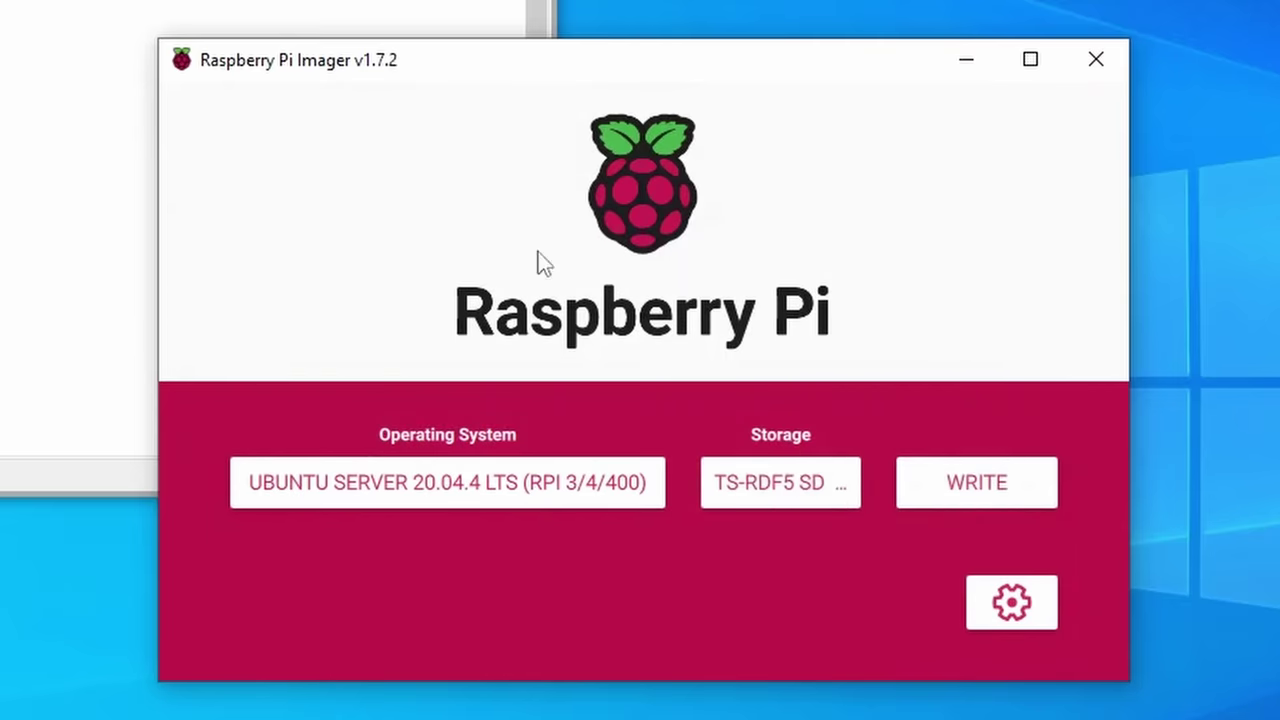
{"action": "left_click", "coordinate": [957, 487]}
{"action": "left_click", "coordinate": [688, 484]}
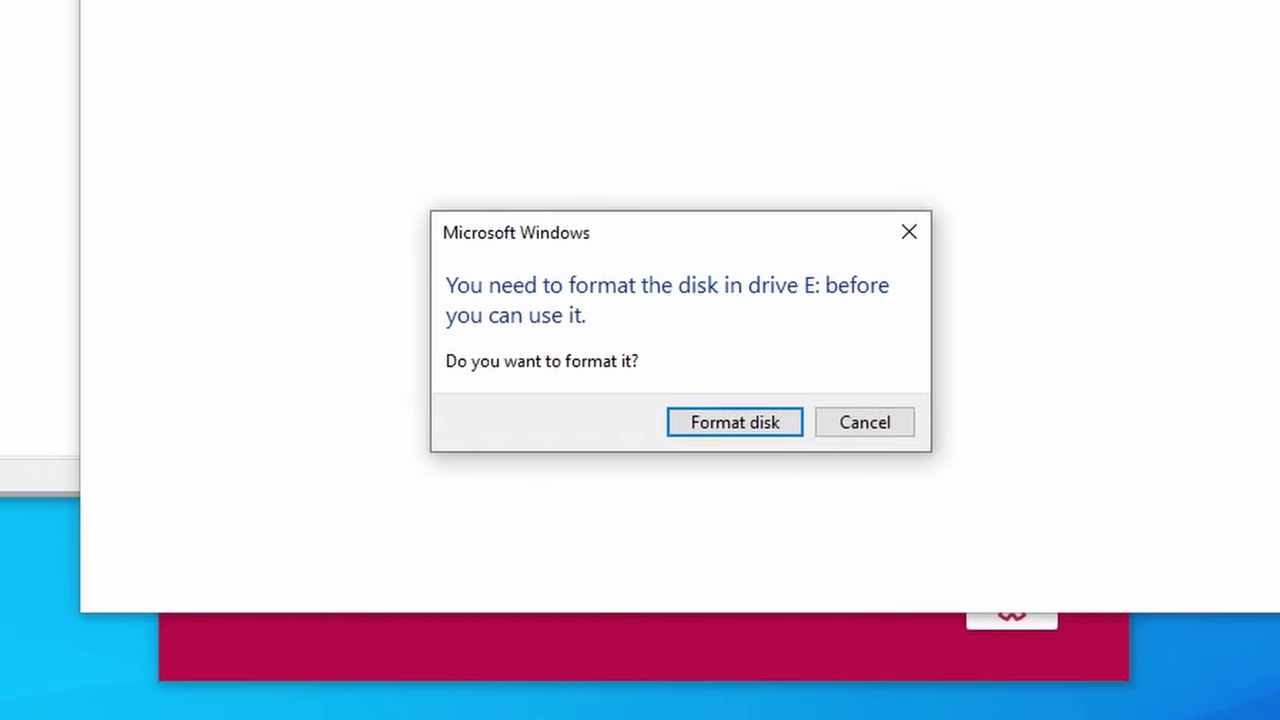
Step: Decline formatting drive E: twice and dismiss both Location is not available errors
{"action": "left_click", "coordinate": [868, 423]}
{"action": "left_click", "coordinate": [1020, 418]}
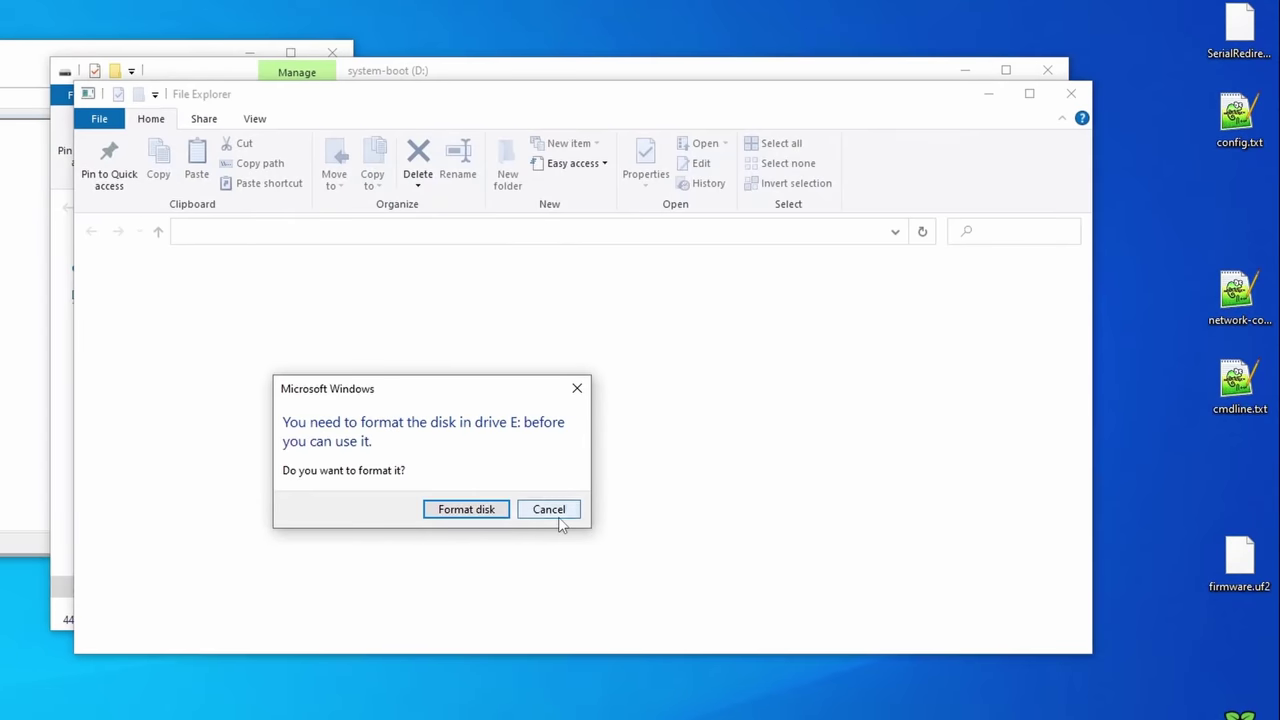
{"action": "left_click", "coordinate": [559, 521]}
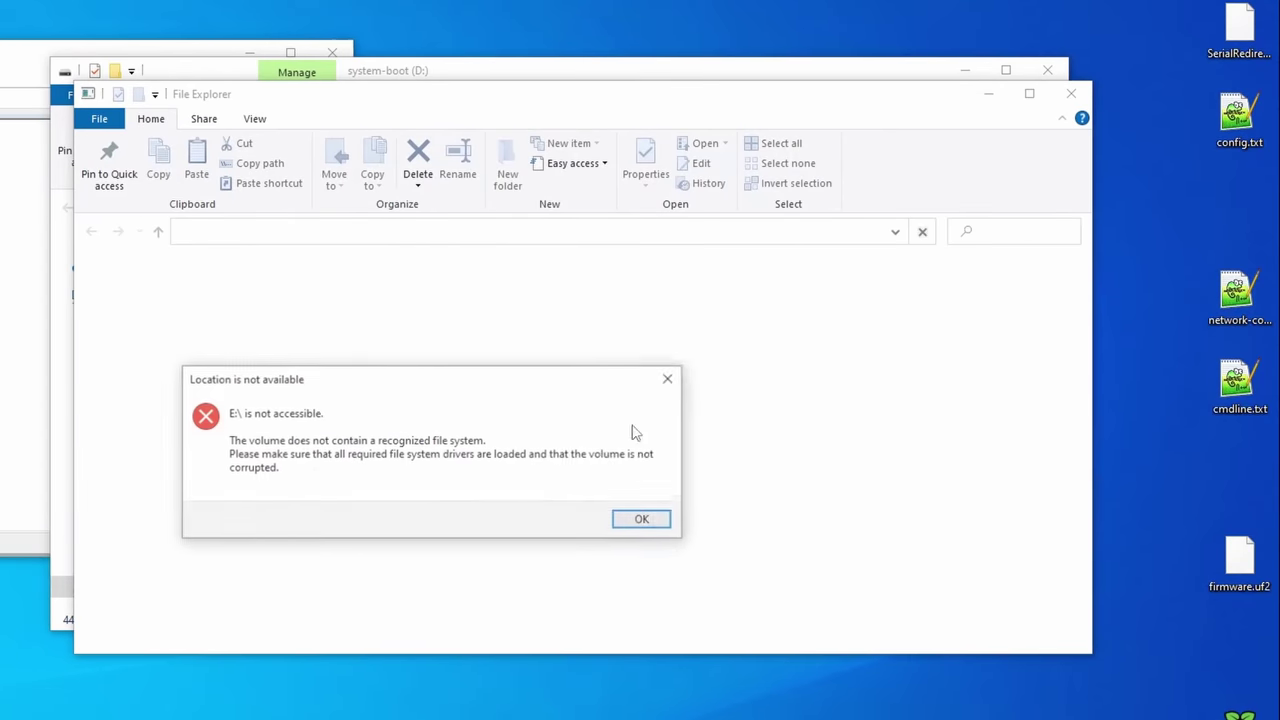
{"action": "left_click", "coordinate": [666, 522]}
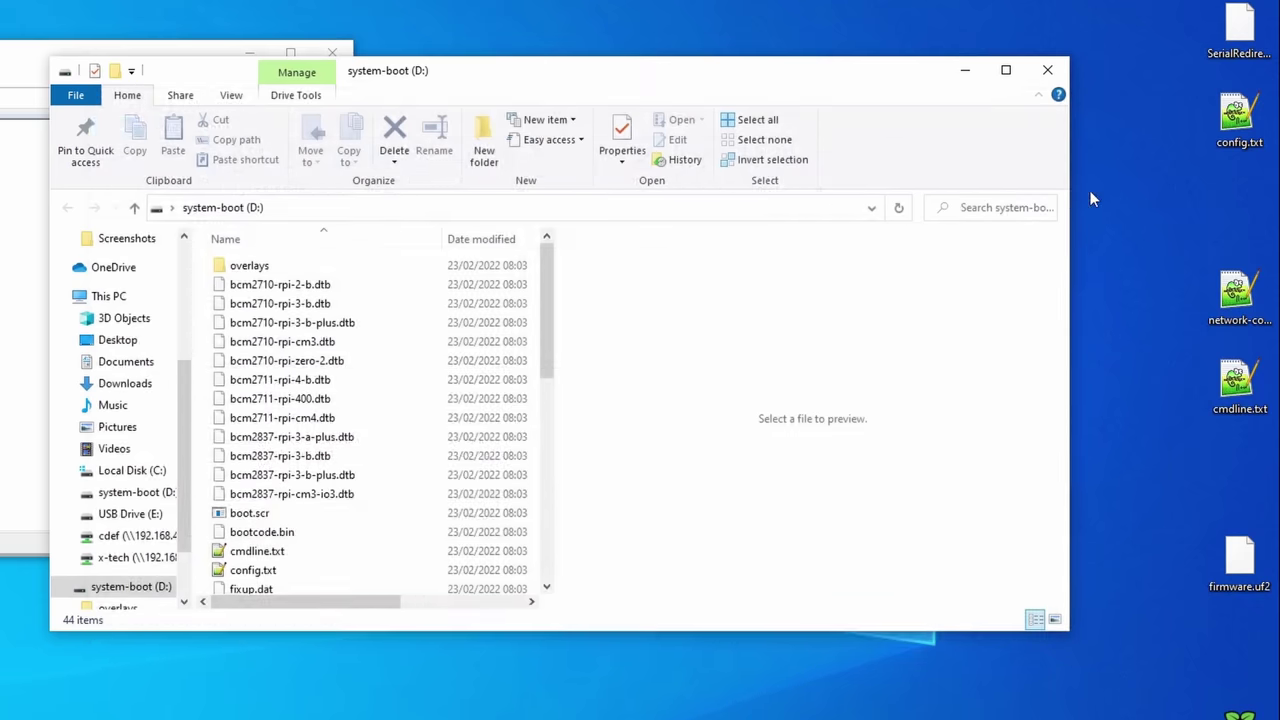
Step: Overwrite config.txt on system-boot (D:) with the desktop copy setting enable_uart=1
{"action": "left_click", "coordinate": [1263, 126]}
{"action": "left_click_drag", "start_coordinate": [1244, 118], "coordinate": [366, 471]}
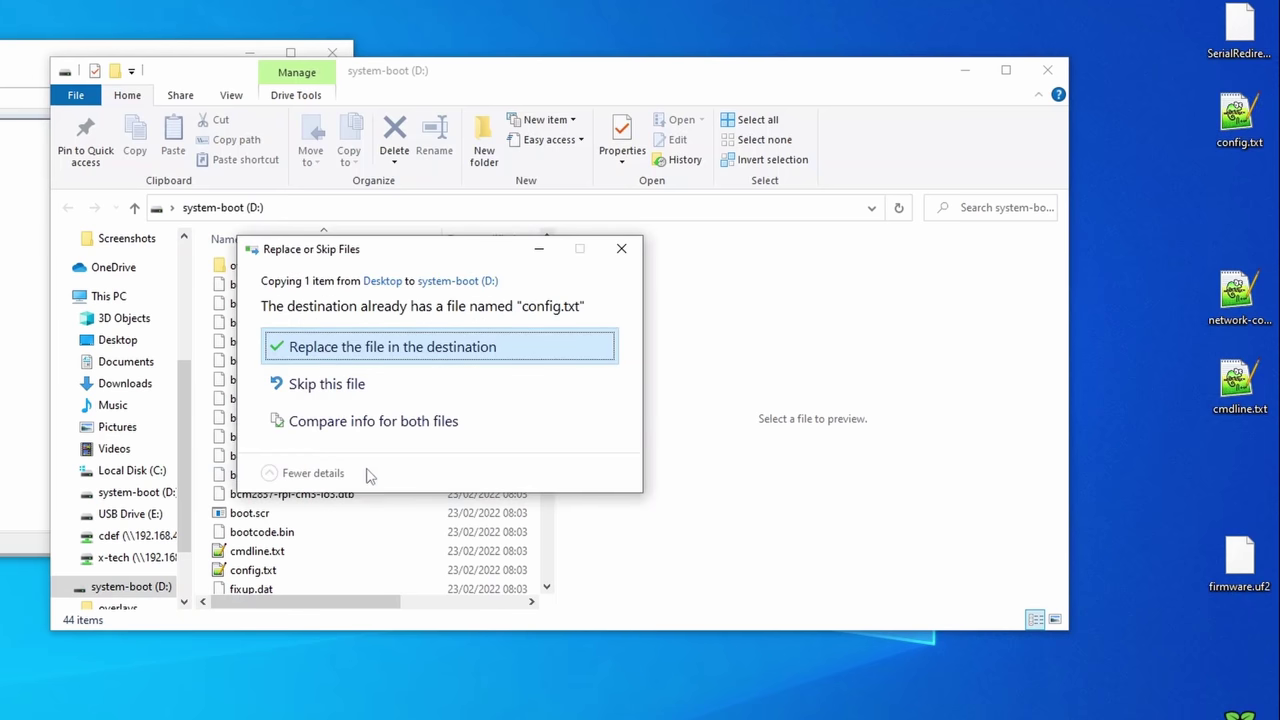
{"action": "left_click", "coordinate": [365, 350]}
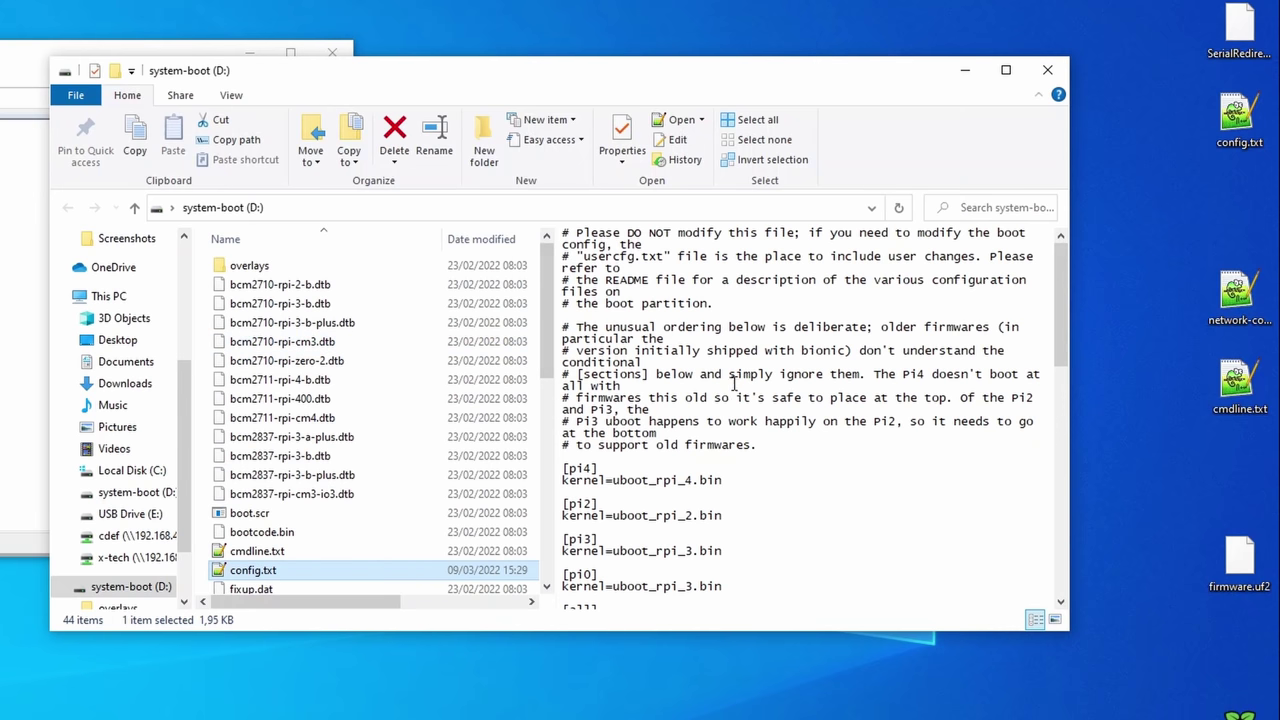
{"action": "scroll", "coordinate": [735, 383], "scroll_direction": "down", "scroll_amount": 9}
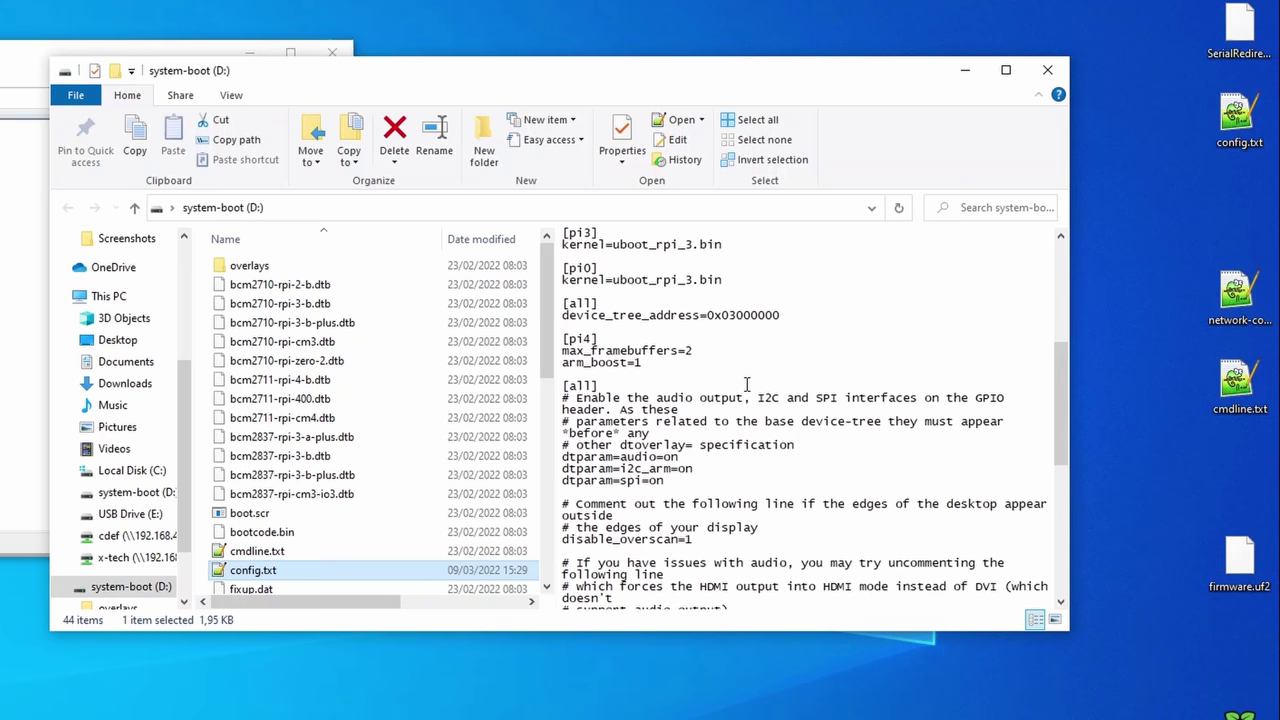
{"action": "scroll", "coordinate": [746, 384], "scroll_direction": "down", "scroll_amount": 5}
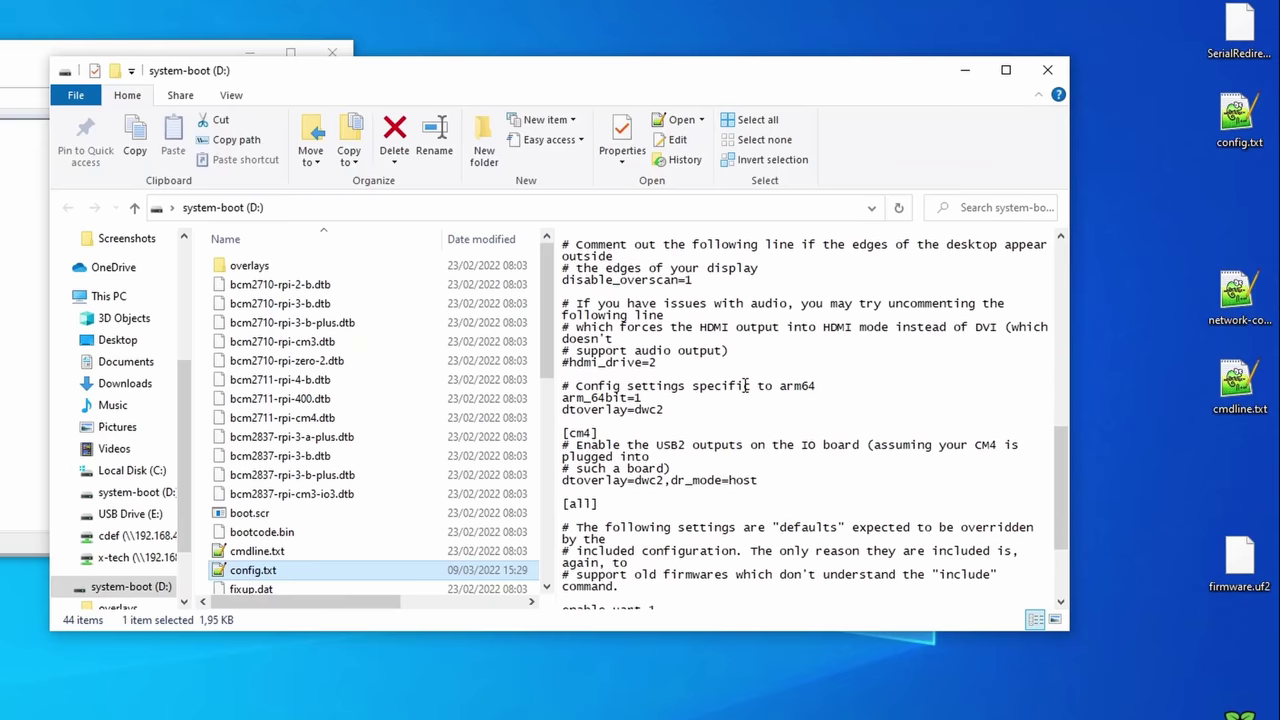
{"action": "scroll", "coordinate": [746, 385], "scroll_direction": "down", "scroll_amount": 1}
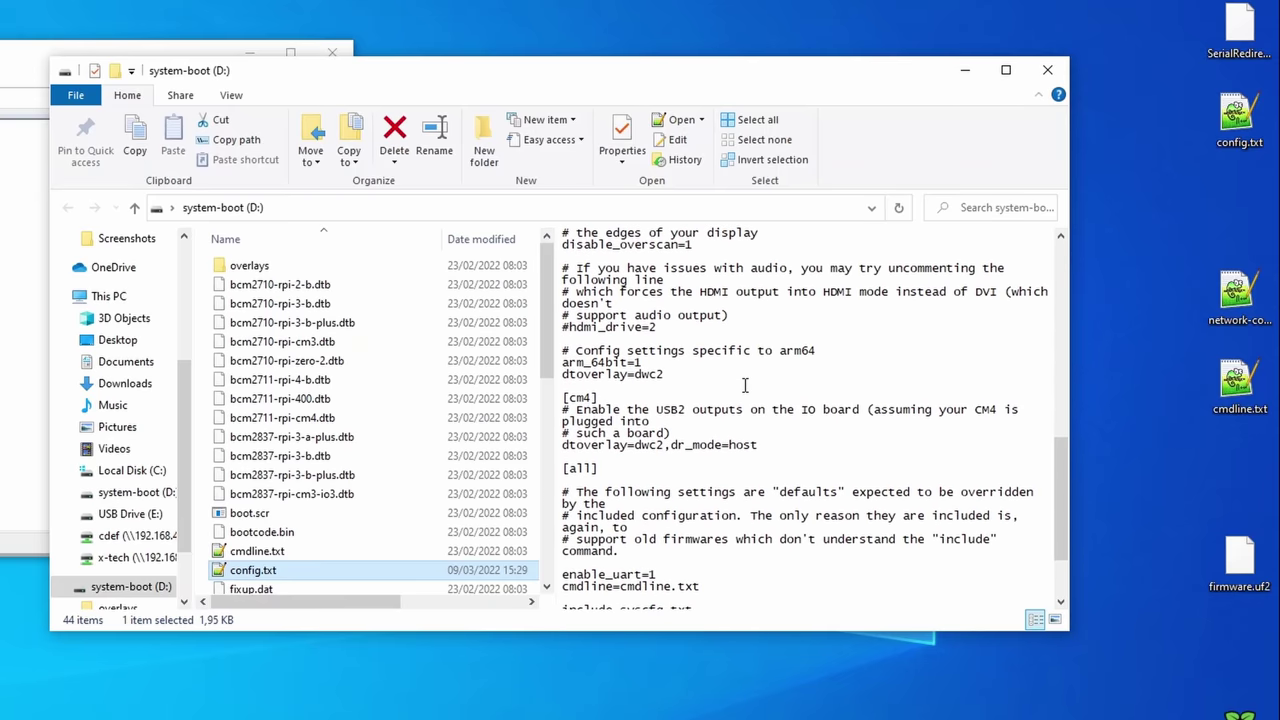
{"action": "scroll", "coordinate": [745, 385], "scroll_direction": "down", "scroll_amount": 3}
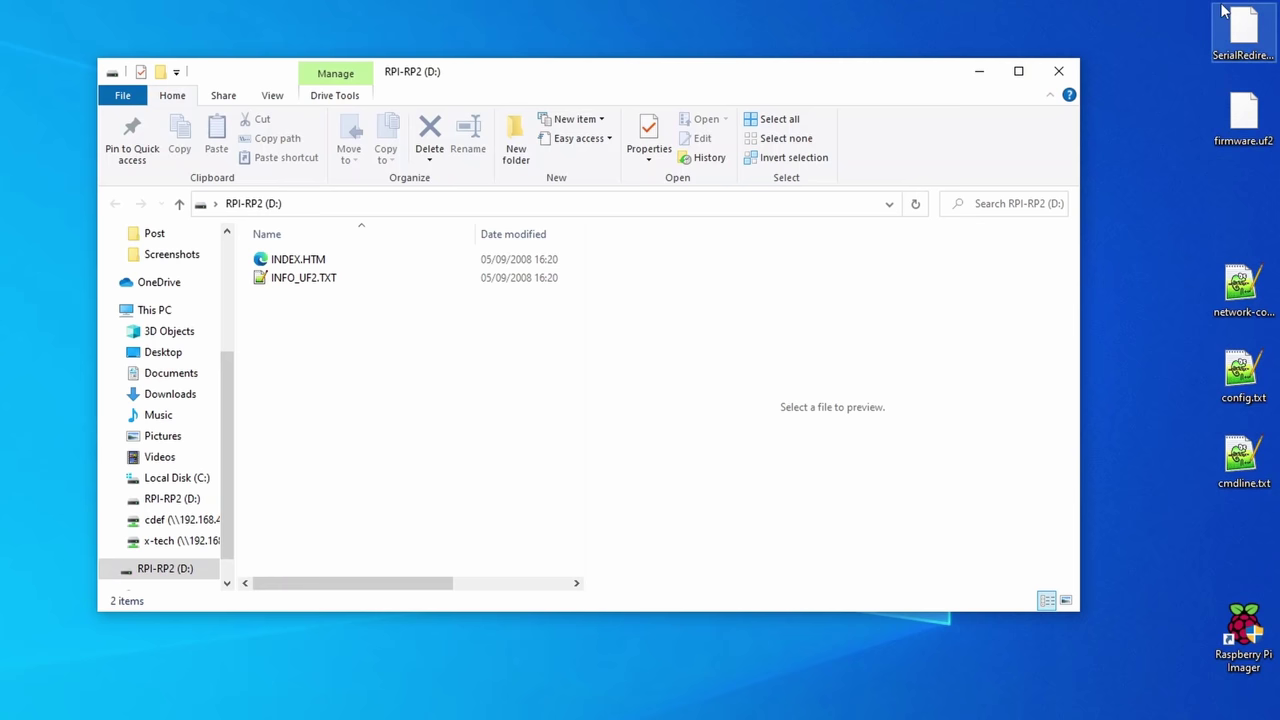
Step: Copy SerialRedirect.ino.rpipico.uf2 from the desktop onto the RPI-RP2 drive
{"action": "left_click_drag", "start_coordinate": [1240, 30], "coordinate": [453, 413]}
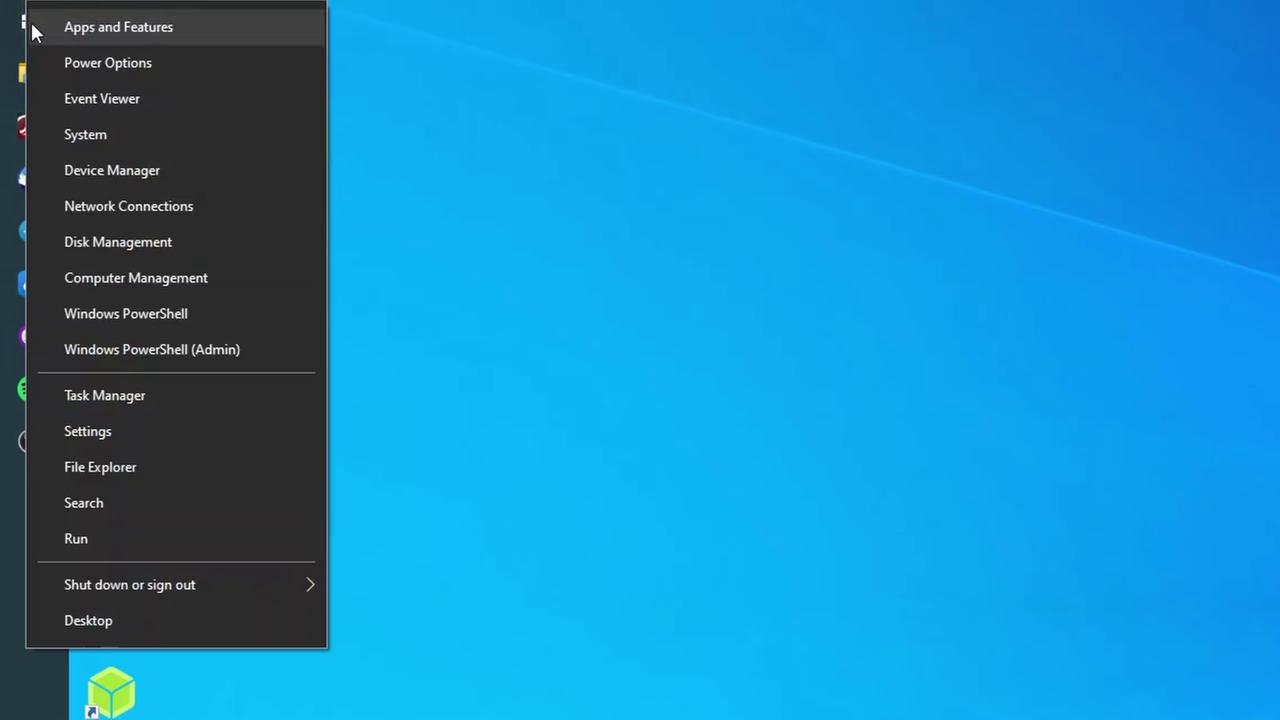
Step: In Device Manager, collapse Other devices and select USB Serial Device (COM4) under Ports
{"action": "left_click", "coordinate": [134, 170]}
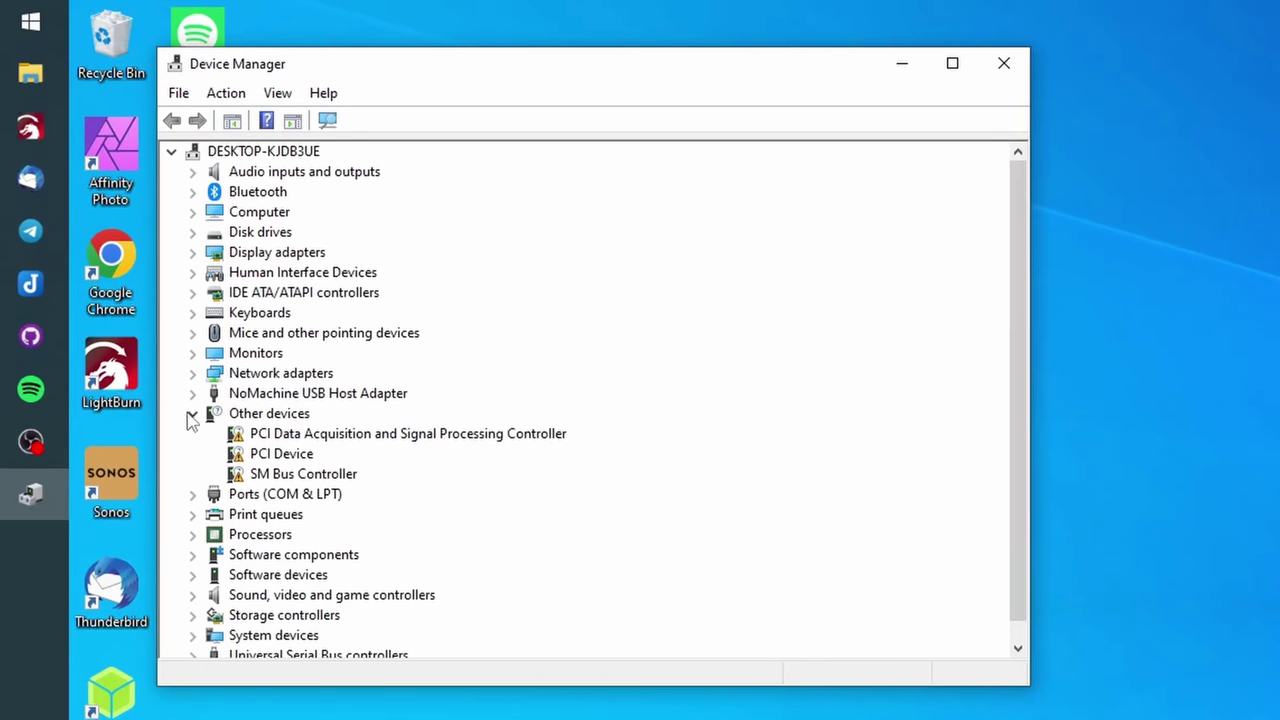
{"action": "left_click", "coordinate": [191, 414]}
{"action": "left_click", "coordinate": [193, 434]}
{"action": "left_click", "coordinate": [290, 455]}
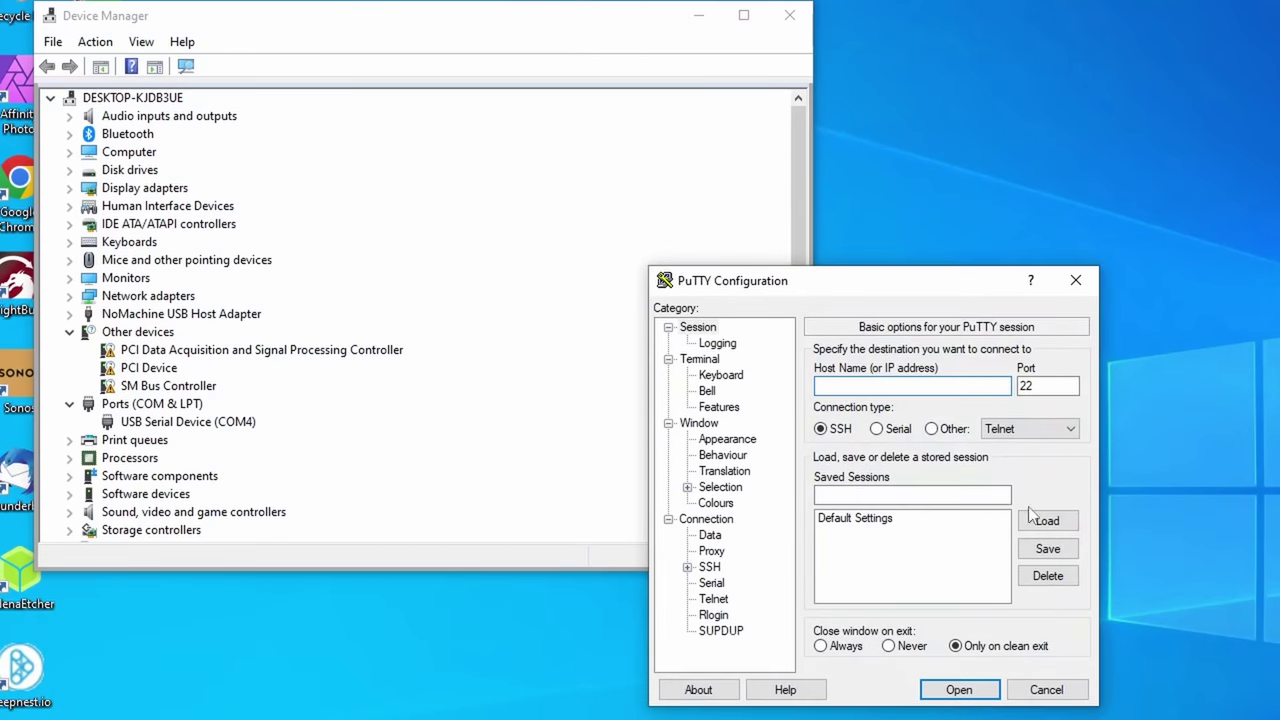
Step: Open a PuTTY Serial connection on COM4 to the Raspberry Pi
{"action": "left_click", "coordinate": [877, 428]}
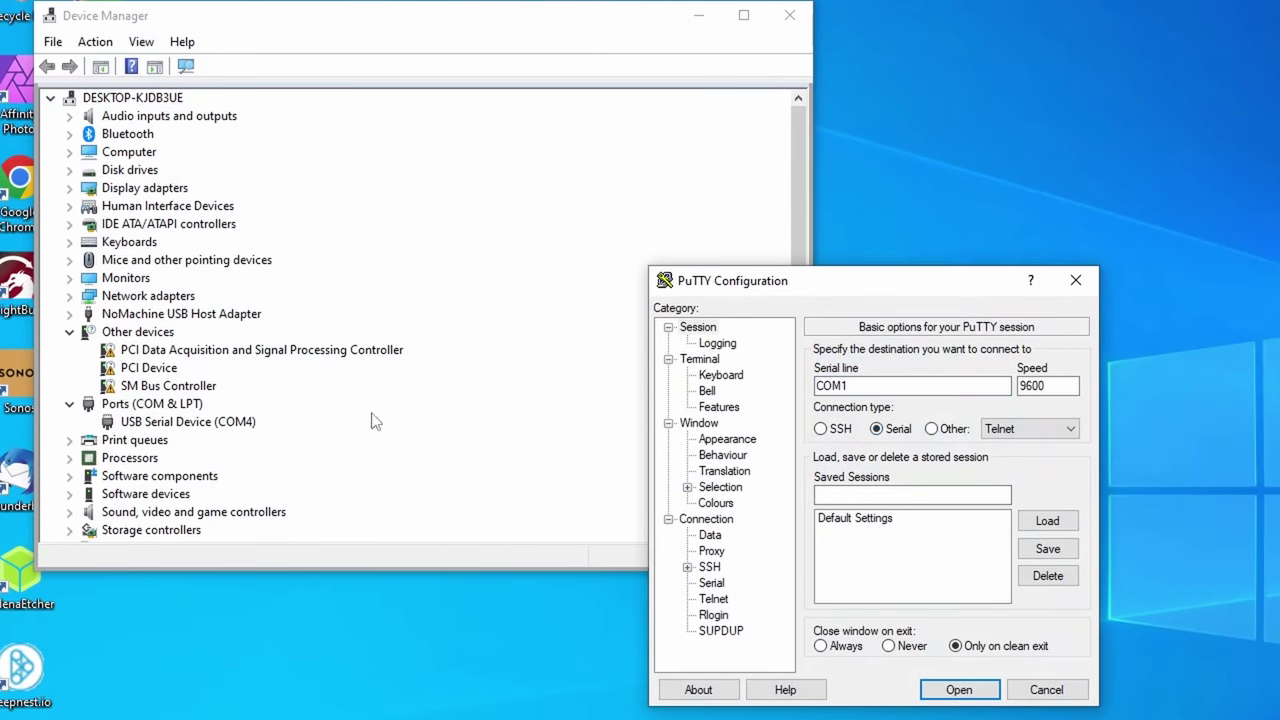
{"action": "left_click", "coordinate": [205, 424]}
{"action": "left_click", "coordinate": [886, 386]}
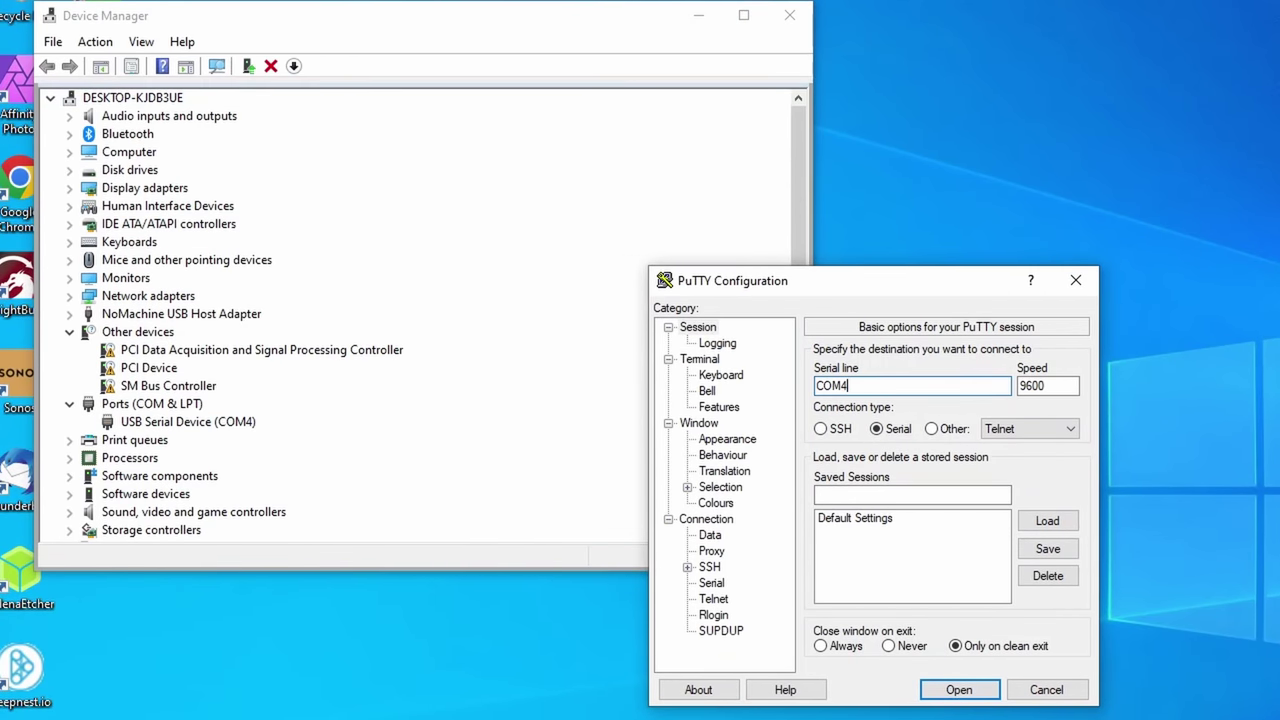
{"action": "key", "text": "Return"}
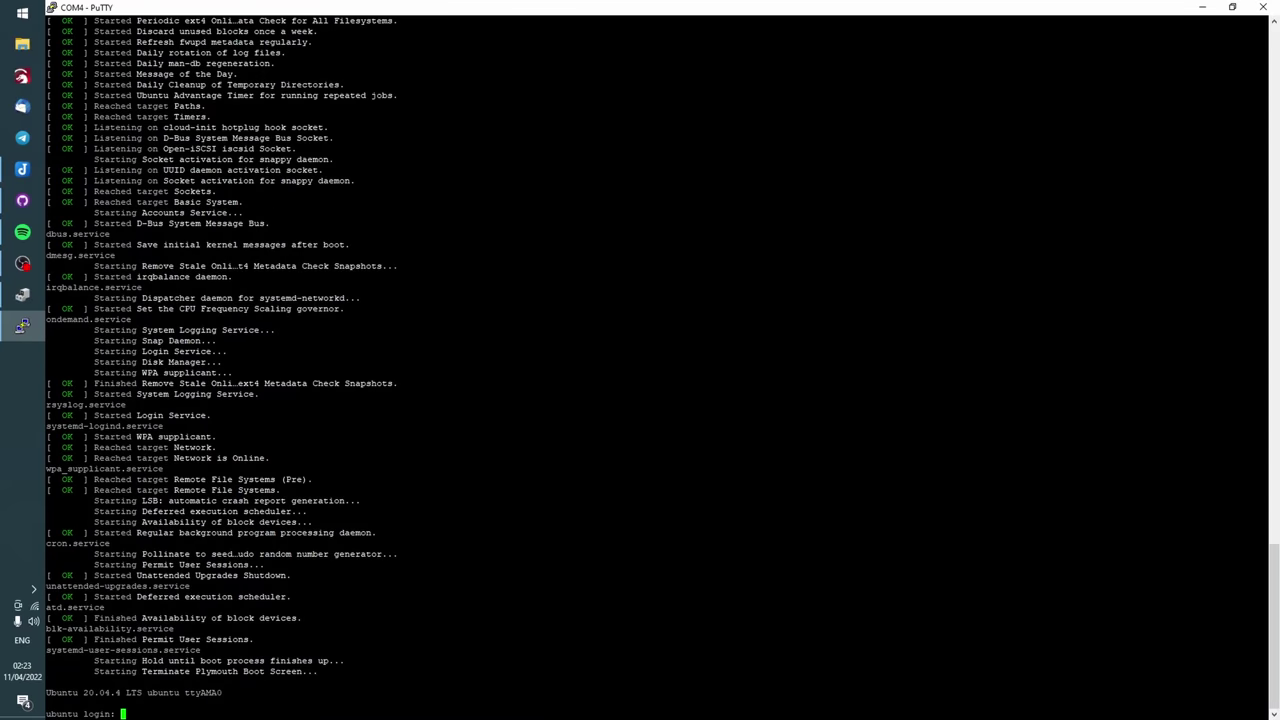
Step: Try logging in as the default ubuntu user with the default password, retrying after failures
{"action": "key", "text": "Return"}
{"action": "key", "text": "Return"}
{"action": "type", "text": "ubuntu"}
{"action": "key", "text": "Return"}
{"action": "key", "text": "Return"}
{"action": "type", "text": "ubuntu"}
Step: Log in successfully and submit the current and new passwords for the forced change
{"action": "key", "text": "Return"}
{"action": "key", "text": "Return"}
{"action": "type", "text": "ubuntu"}
{"action": "key", "text": "Return"}
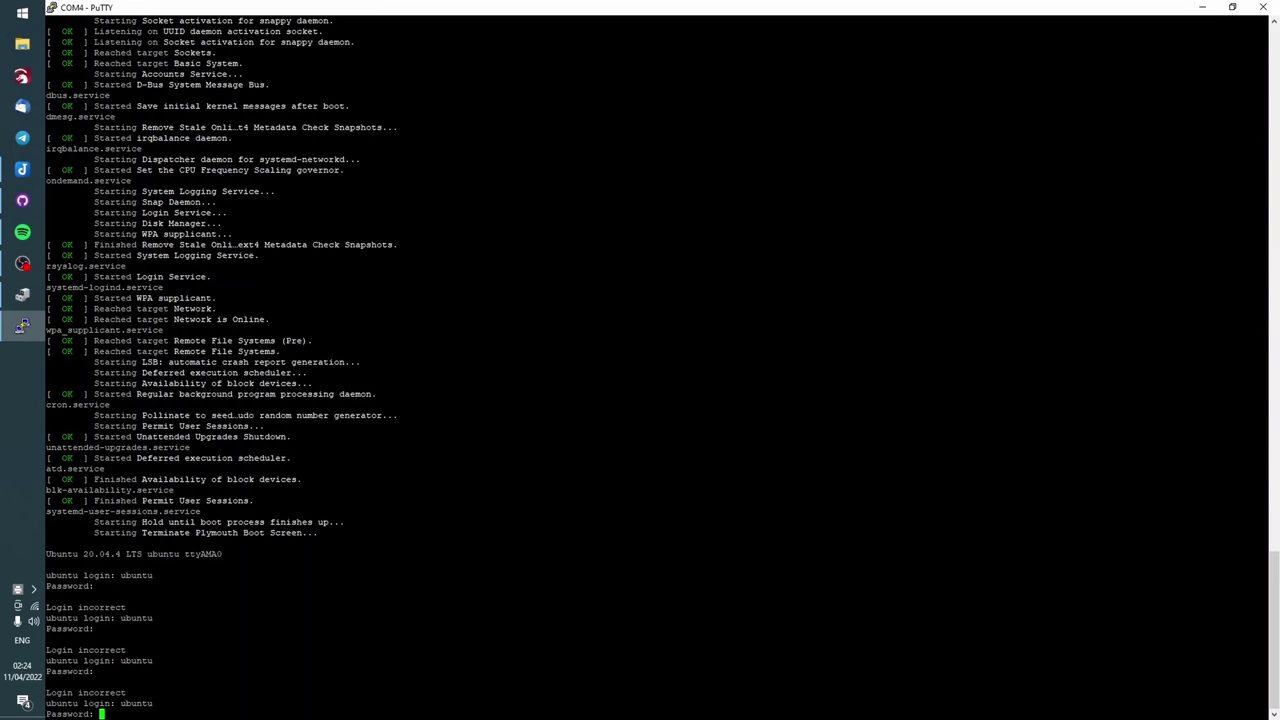
{"action": "type", "text": "ubuntu"}
{"action": "key", "text": "Return"}
{"action": "type", "text": "ubuntu"}
{"action": "key", "text": "Return"}
{"action": "key", "text": "Return"}
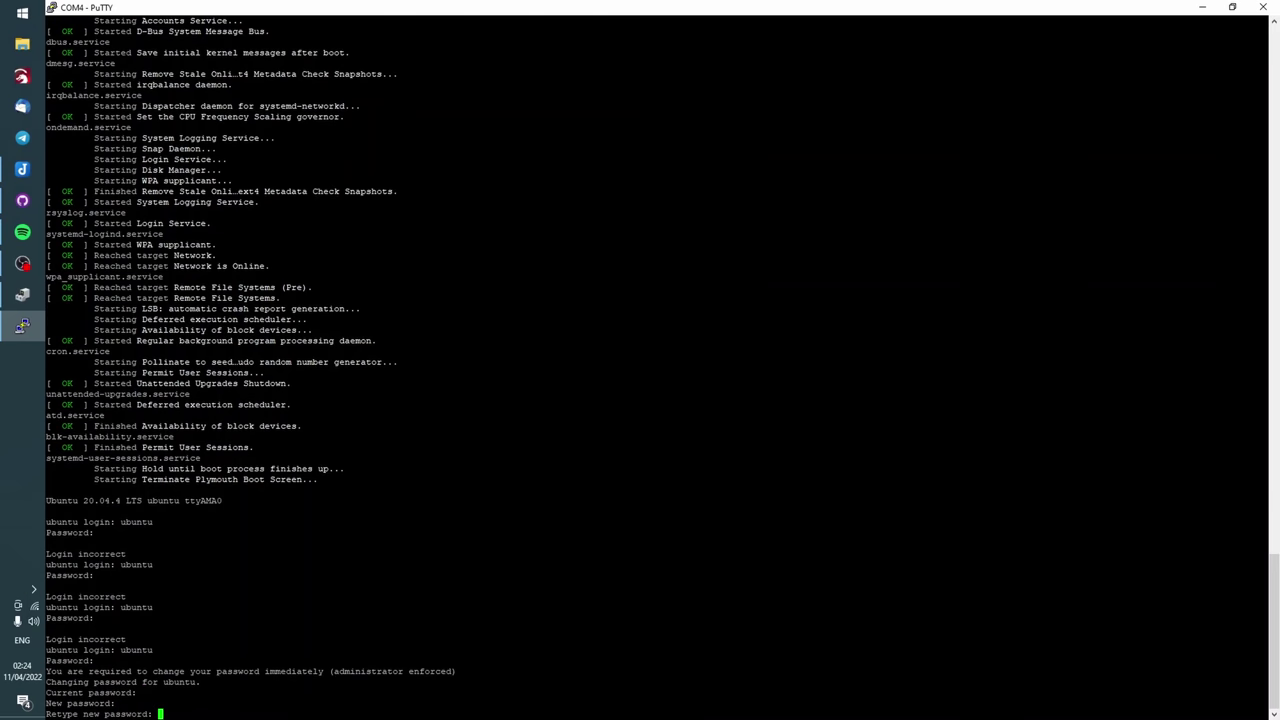
{"action": "key", "text": "Return"}
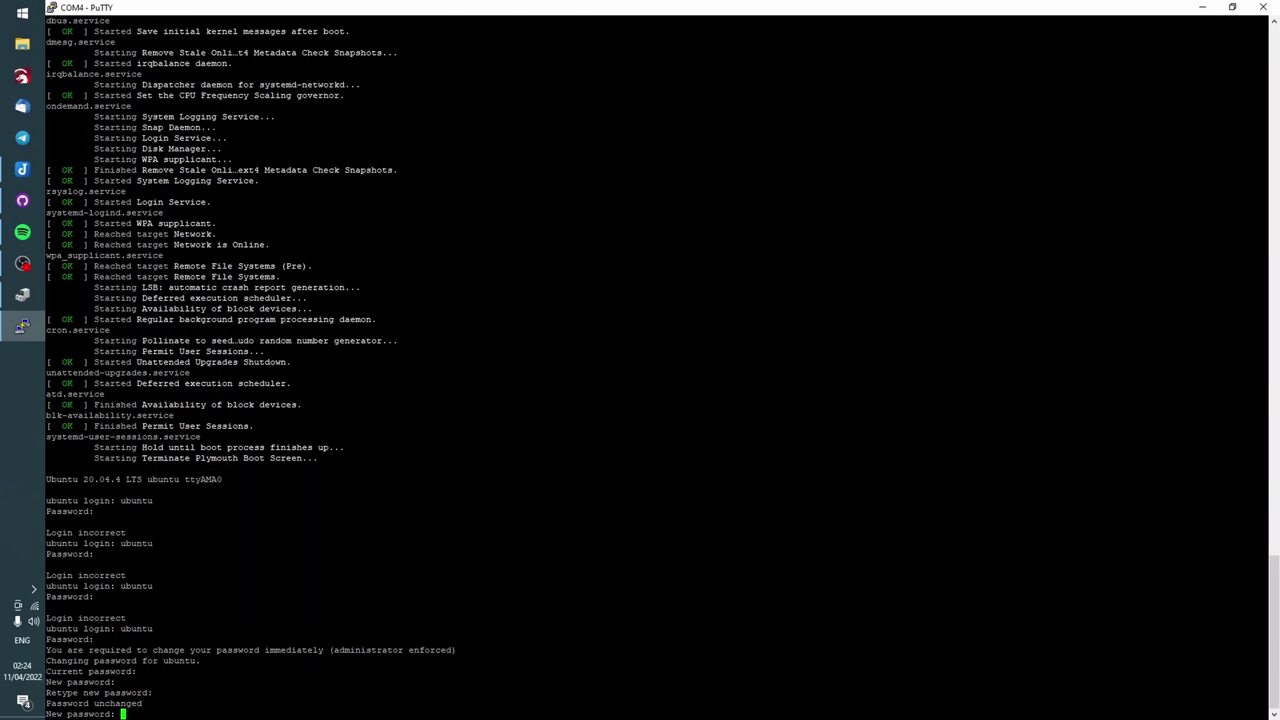
{"action": "key", "text": "Return"}
{"action": "key", "text": "Return"}
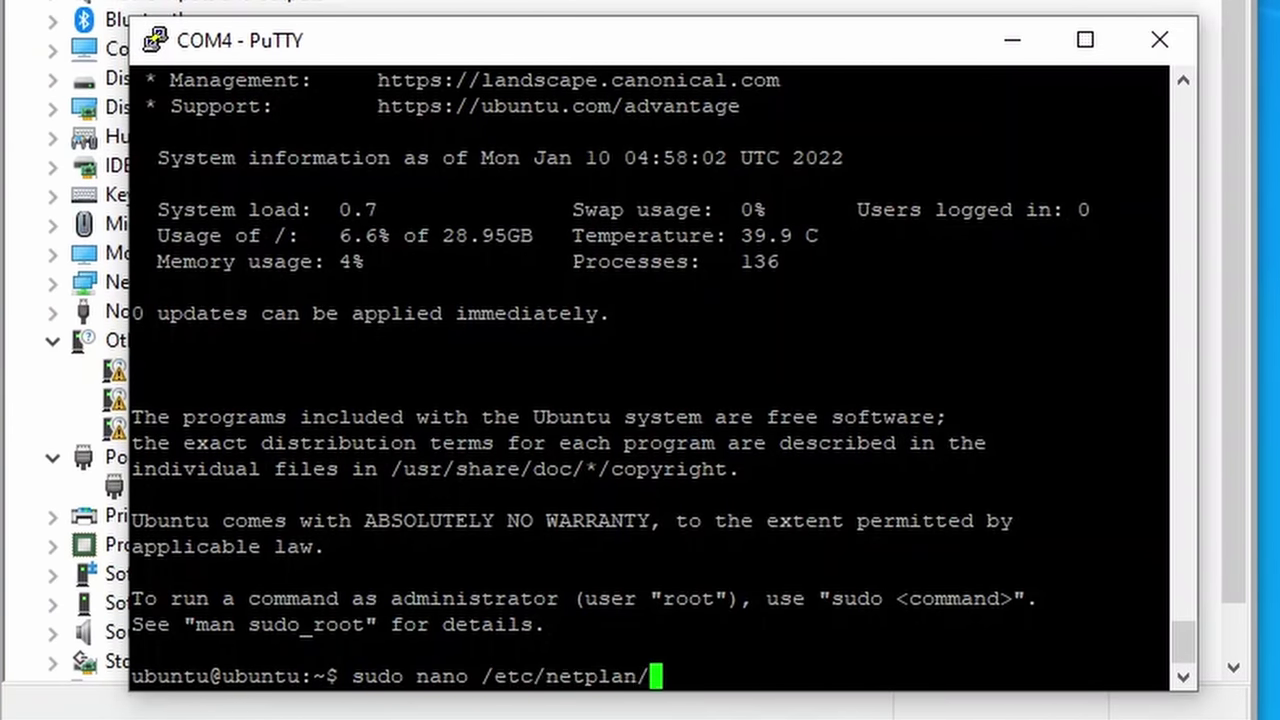
Step: Add the X-LAN wlan0 block with static 192.168.100.254/24 to 50-cloud-init.yaml and save
{"action": "key", "text": "Tab"}
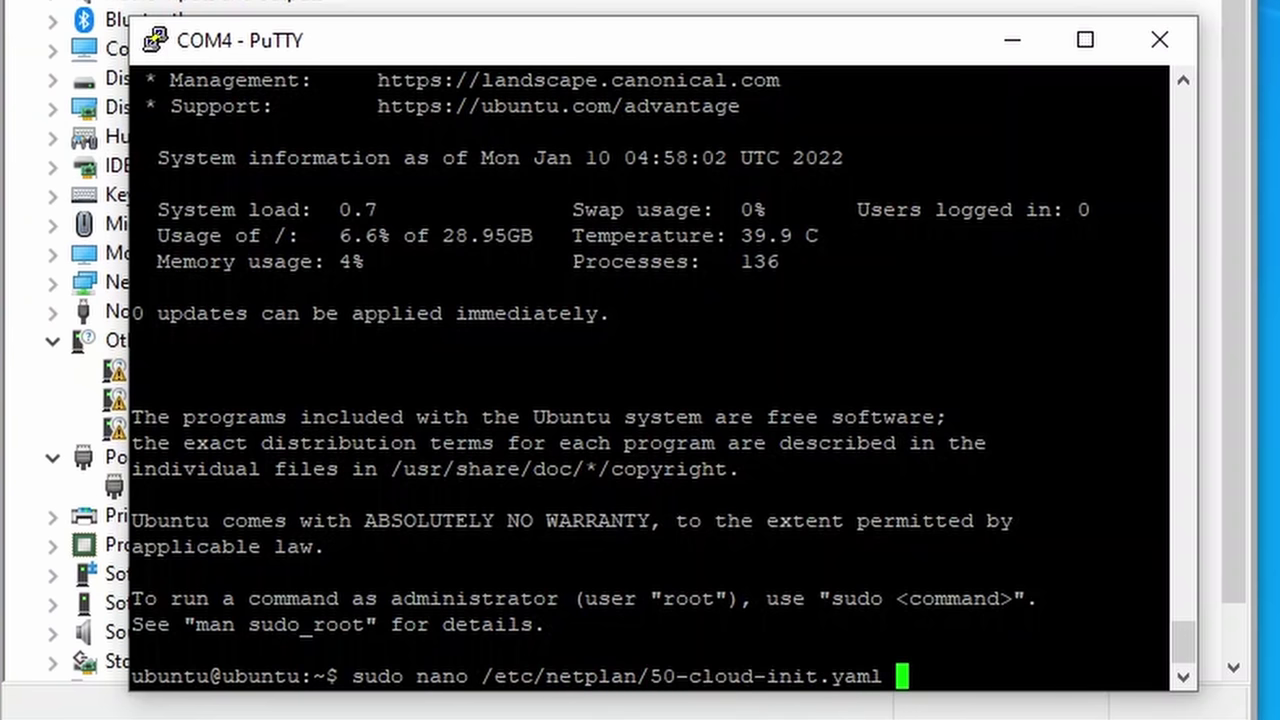
{"action": "key", "text": "Return"}
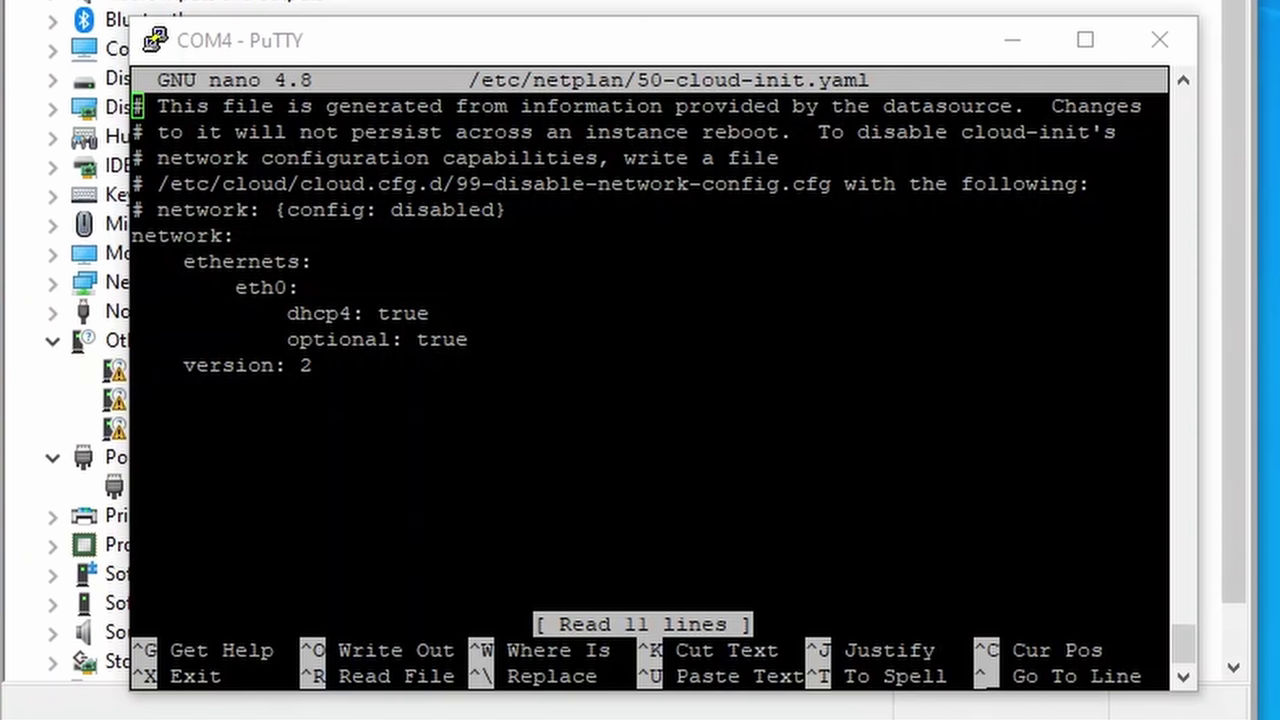
{"action": "key", "text": "Down"}
{"action": "key", "text": "Down"}
{"action": "key", "text": "Down"}
{"action": "key", "text": "Down"}
{"action": "key", "text": "Down"}
{"action": "key", "text": "Down"}
{"action": "key", "text": "Down"}
{"action": "key", "text": "Down"}
{"action": "key", "text": "Down"}
{"action": "key", "text": "Down"}
{"action": "key", "text": "Down"}
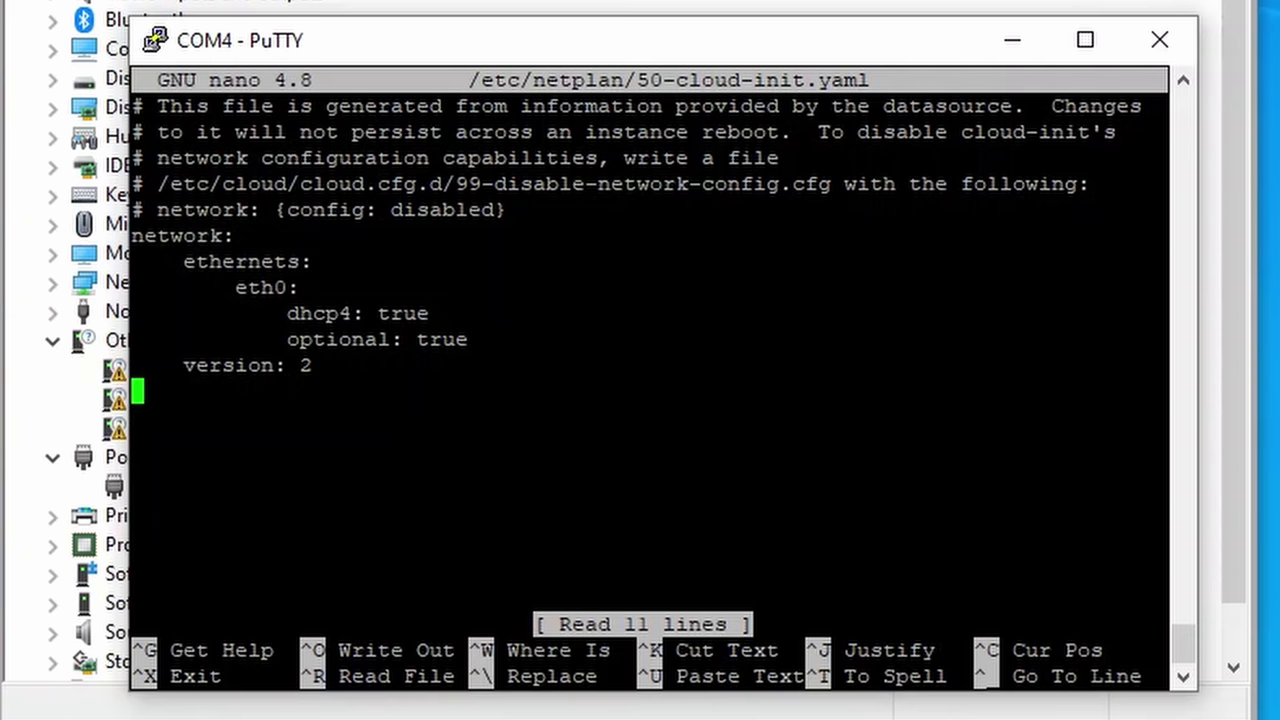
{"action": "key", "text": "shift+Insert"}
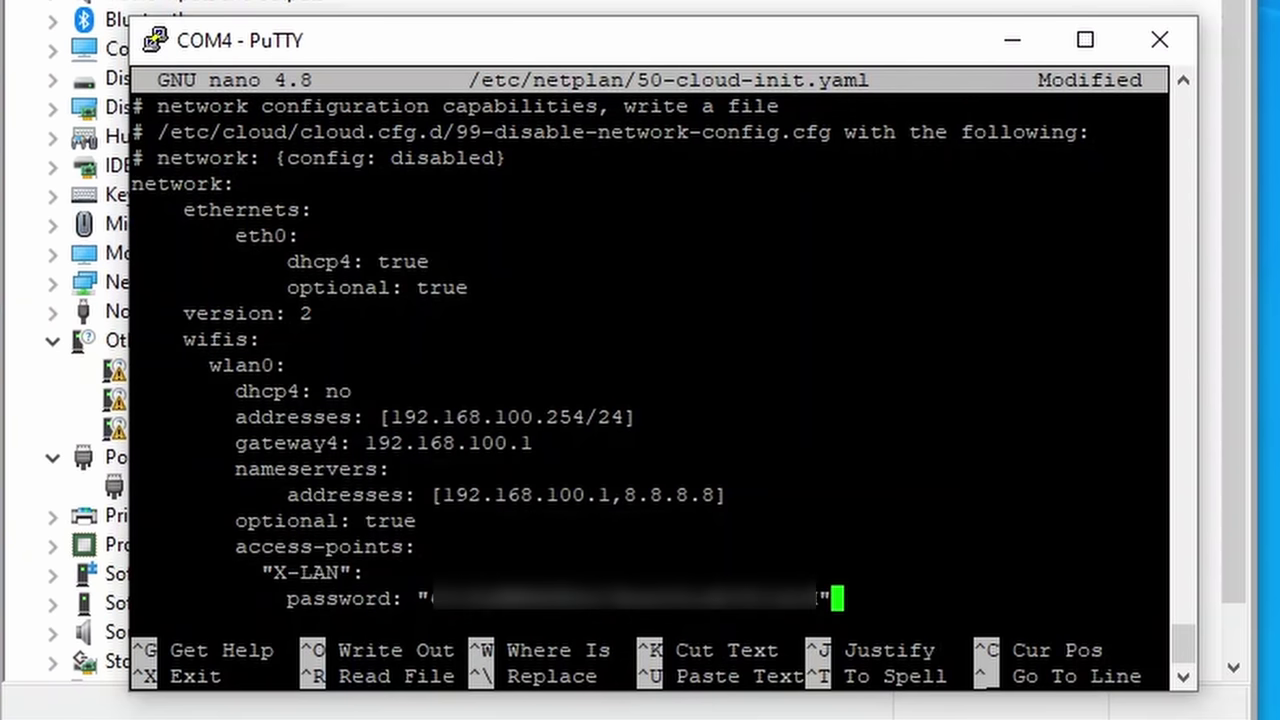
{"action": "key", "text": "ctrl+o"}
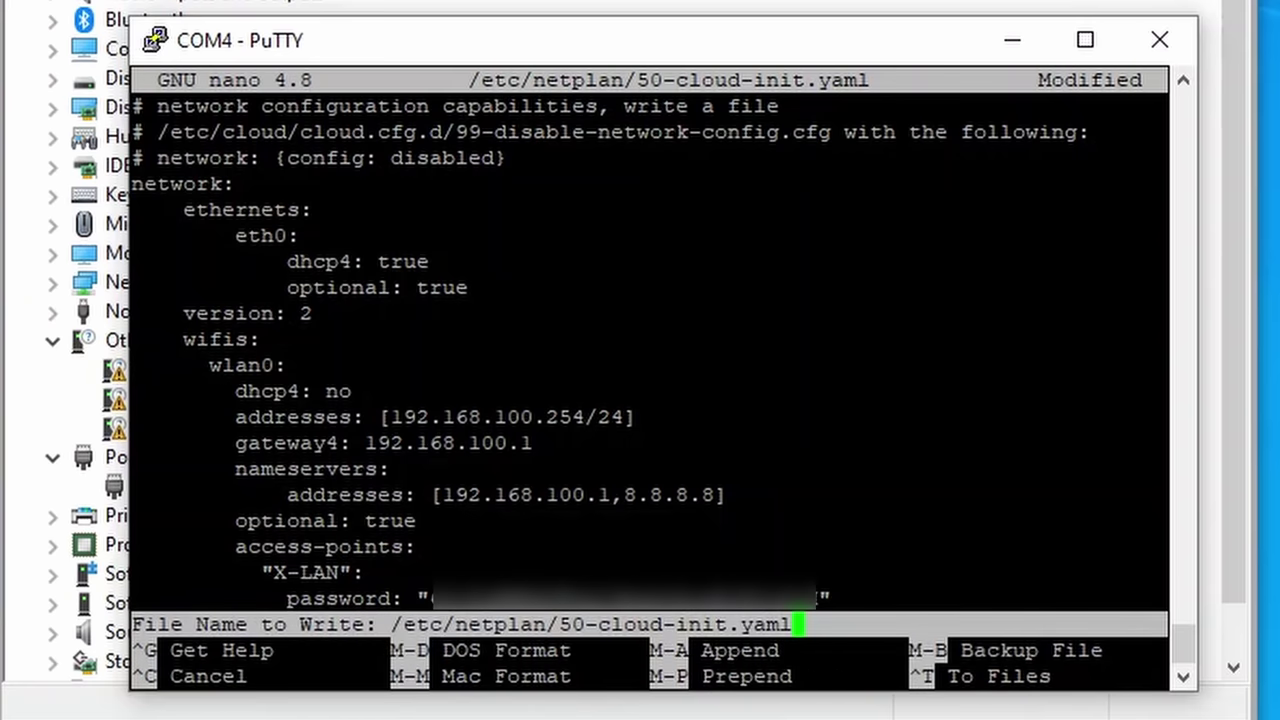
{"action": "key", "text": "Return"}
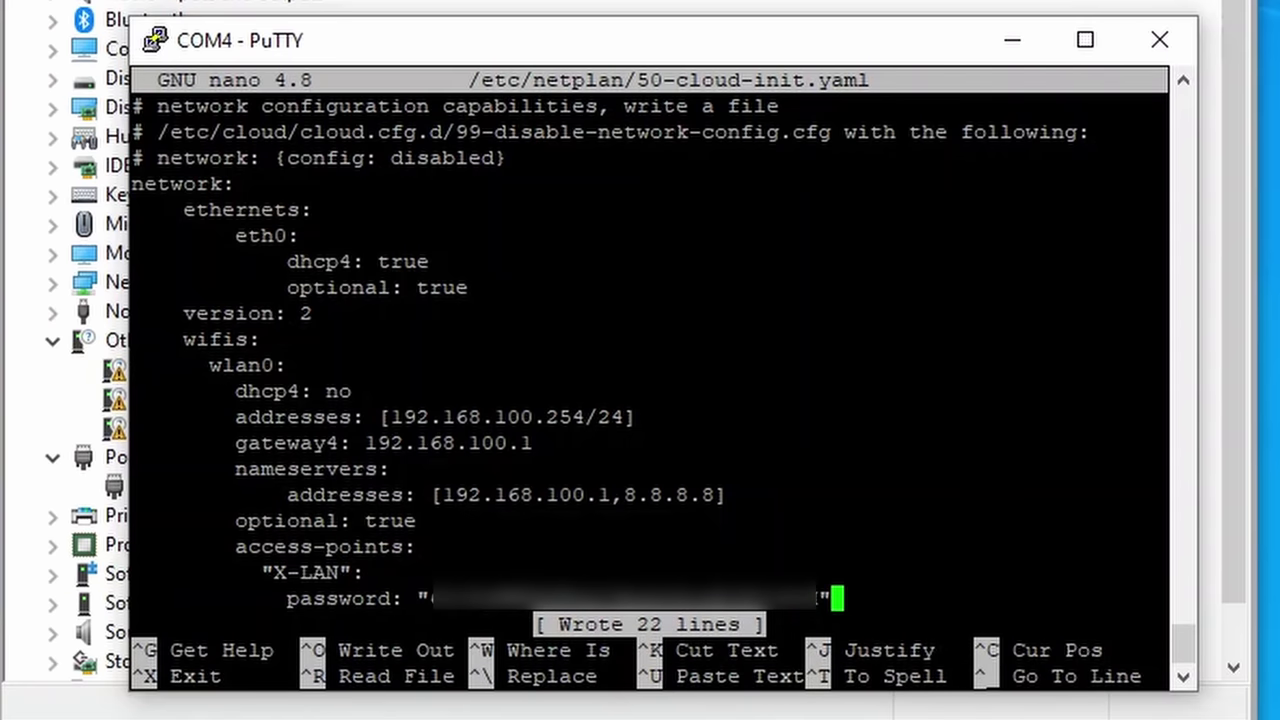
Step: Exit nano, reboot the Pi with sudo reboot, and log back in as ubuntu
{"action": "key", "text": "ctrl+x"}
{"action": "type", "text": "sudo "}
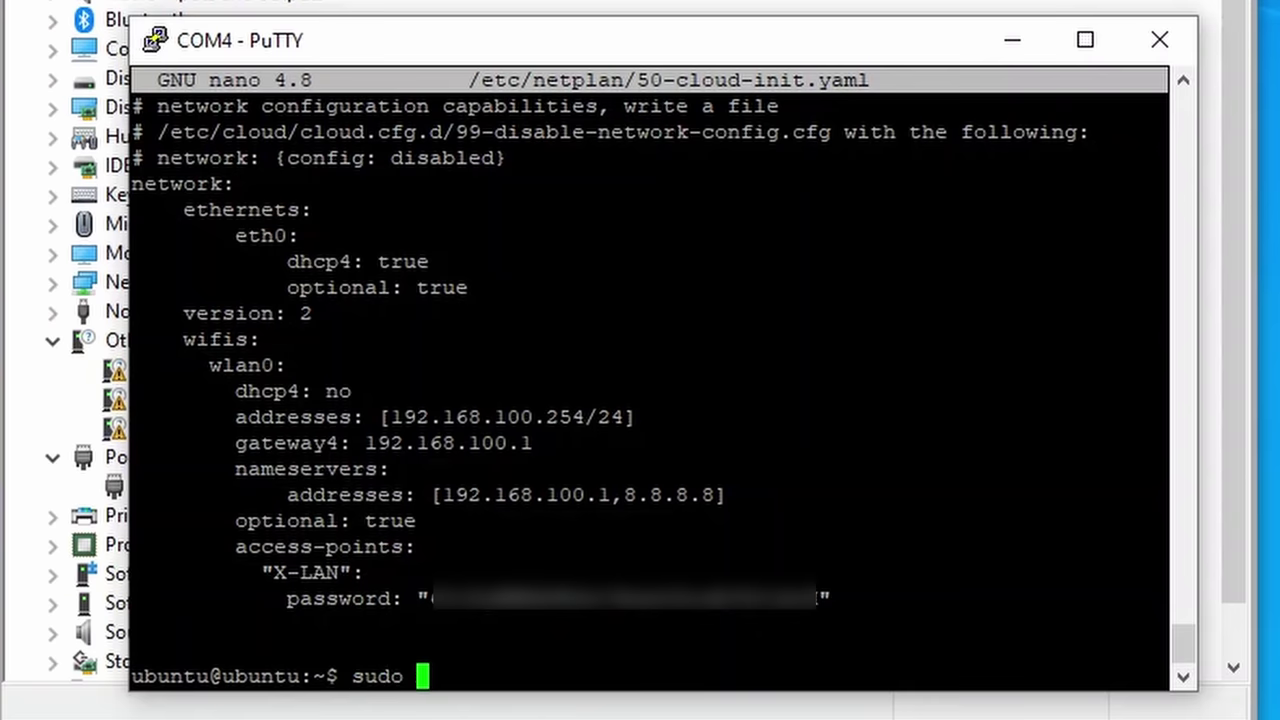
{"action": "type", "text": "reboot"}
{"action": "key", "text": "Return"}
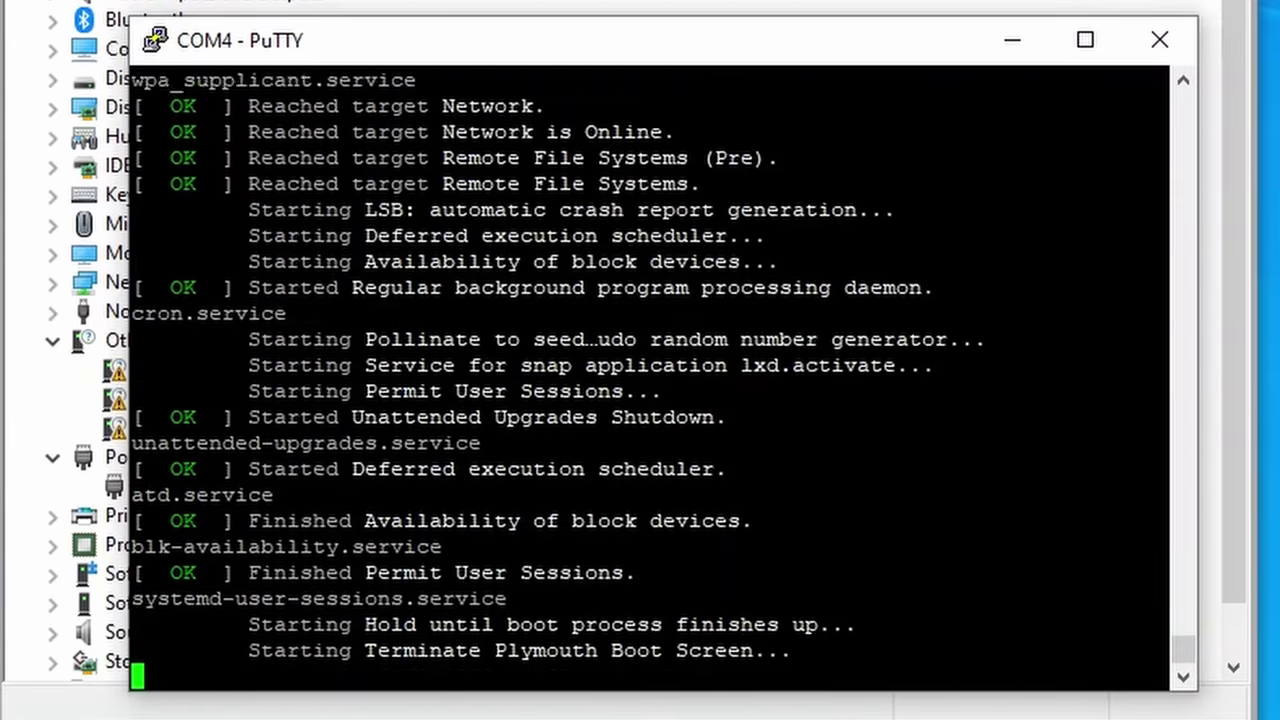
{"action": "type", "text": "ubuntu login:"}
{"action": "key", "text": "Return"}
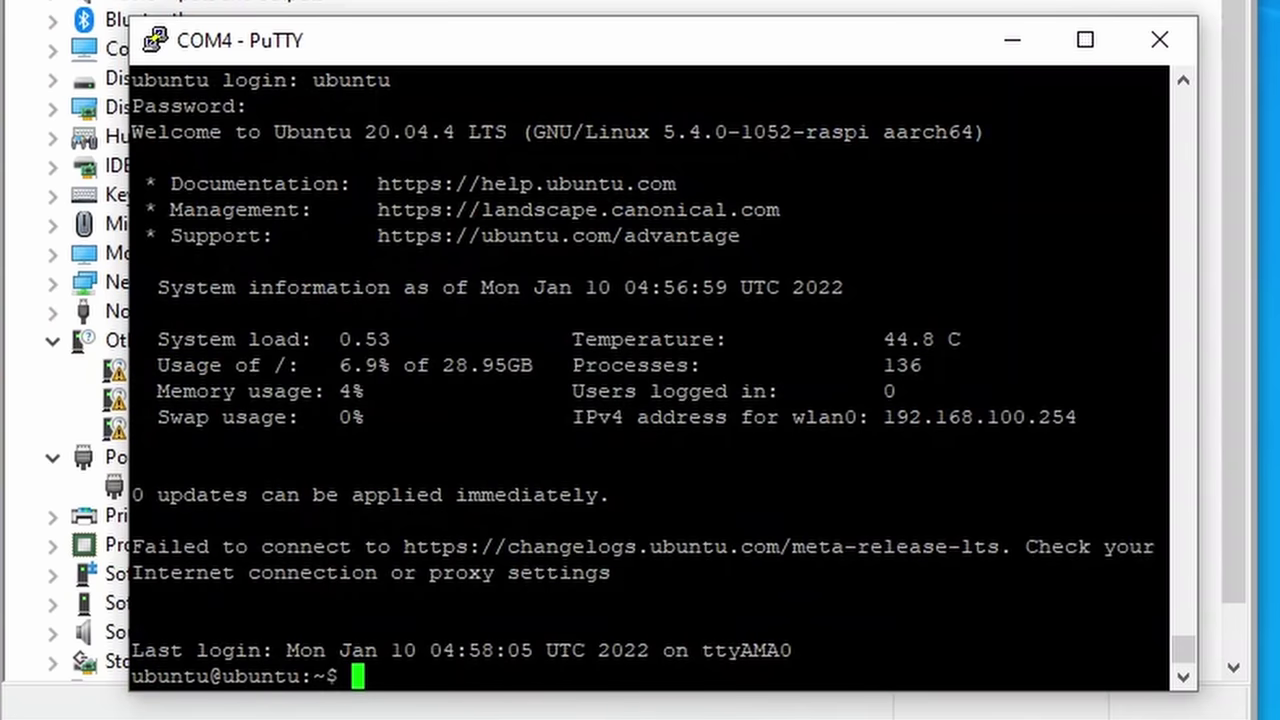
Step: Confirm wlan0 has 192.168.100.254 via ip -4 a and ping google.de successfully
{"action": "type", "text": "ip -4 a"}
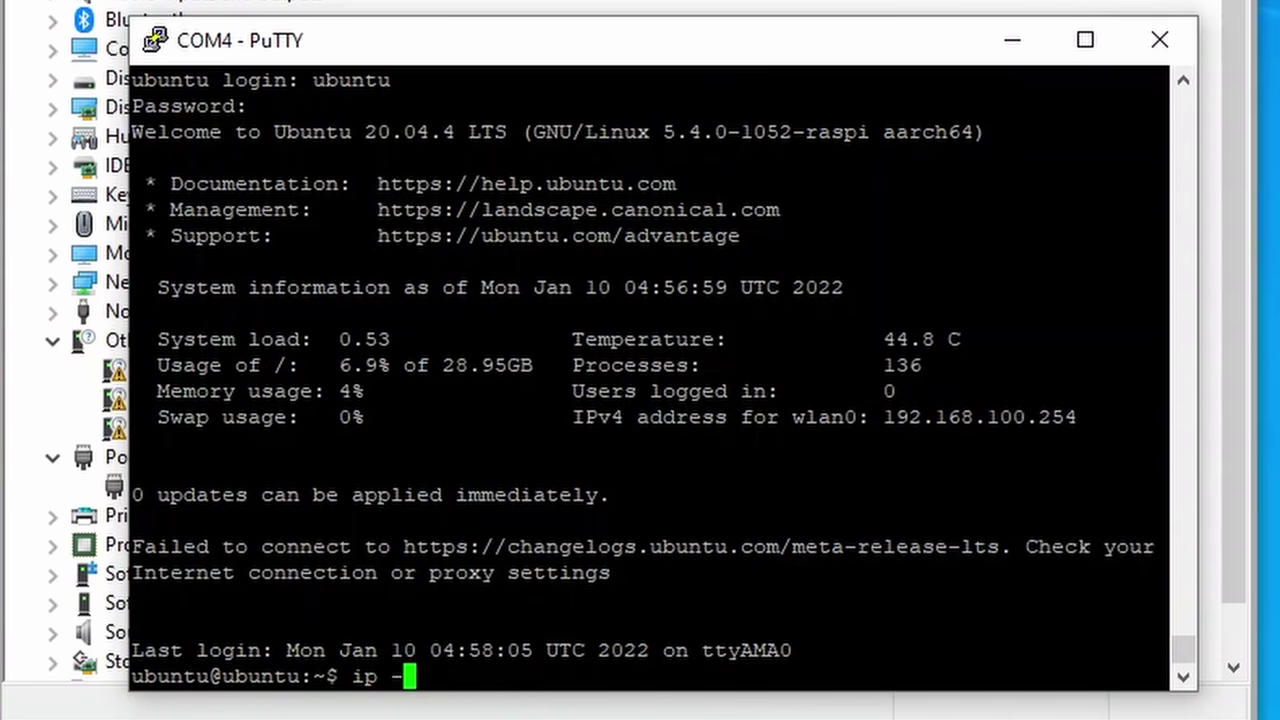
{"action": "key", "text": "Return"}
{"action": "type", "text": "ping og"}
{"action": "key", "text": "BackSpace"}
{"action": "key", "text": "BackSpace"}
{"action": "type", "text": "google.de"}
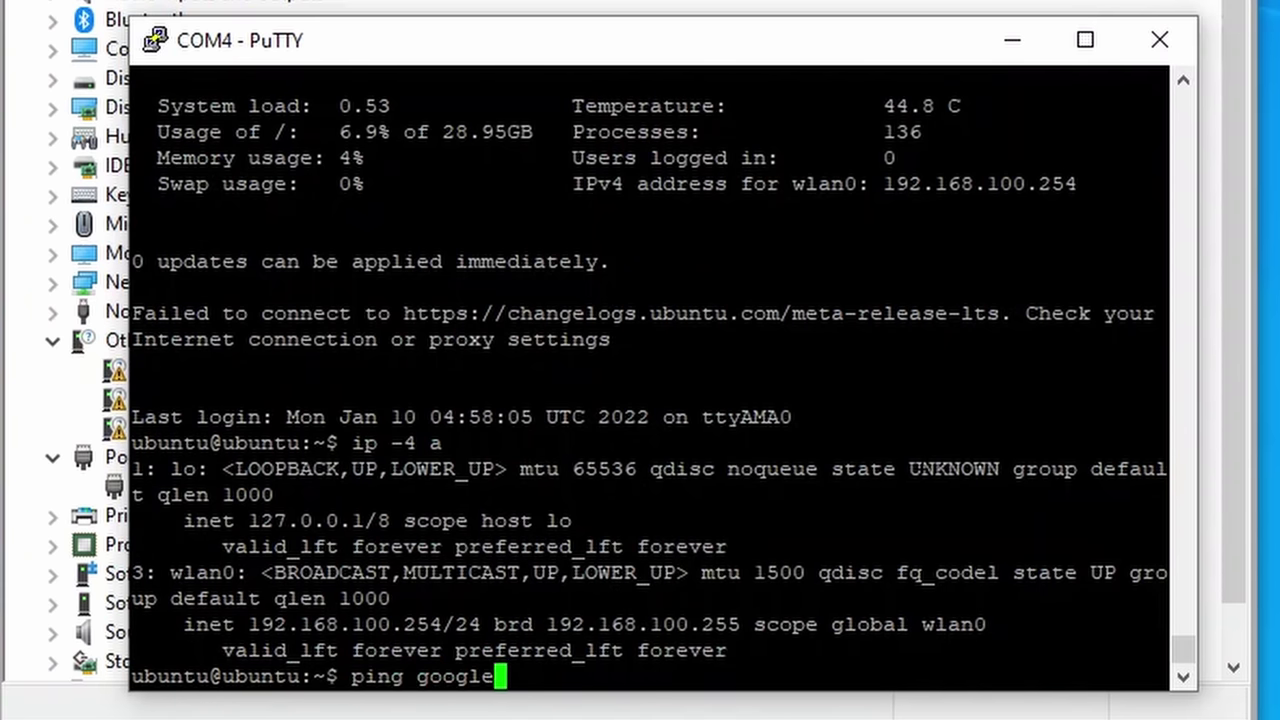
{"action": "key", "text": "Return"}
{"action": "key", "text": "ctrl+c"}
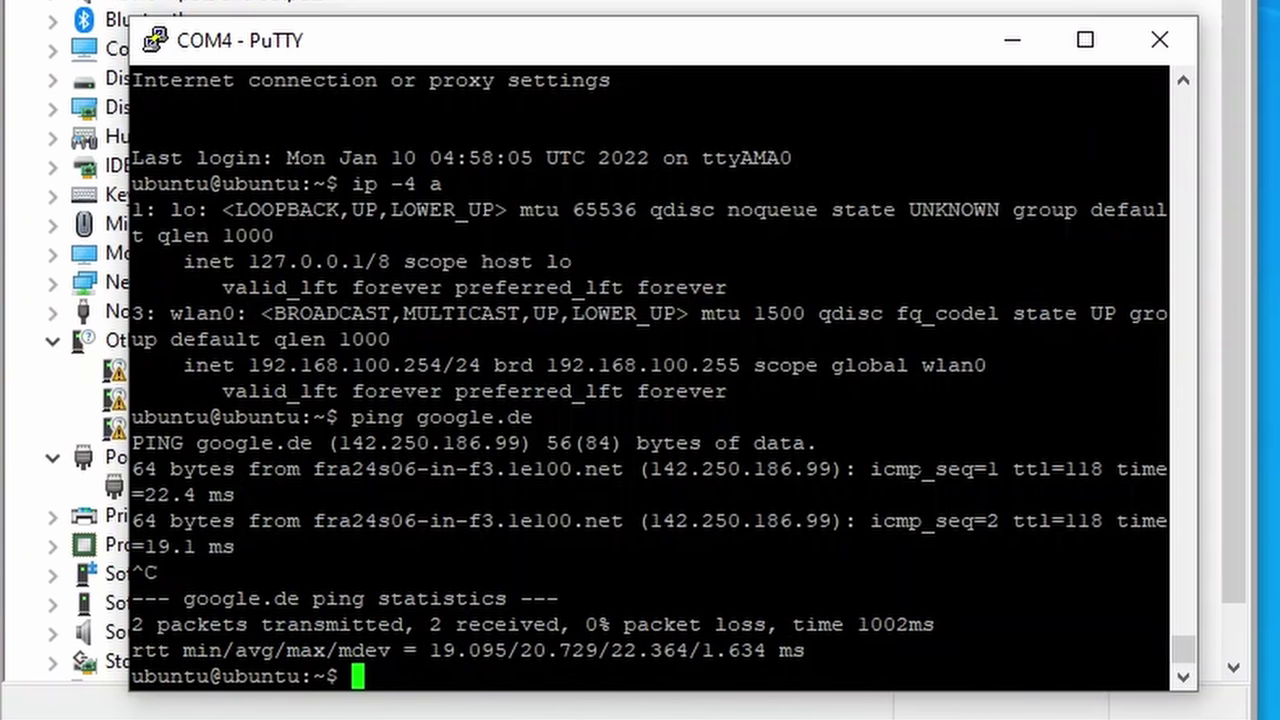
{"action": "type", "text": "sudo nano /"}
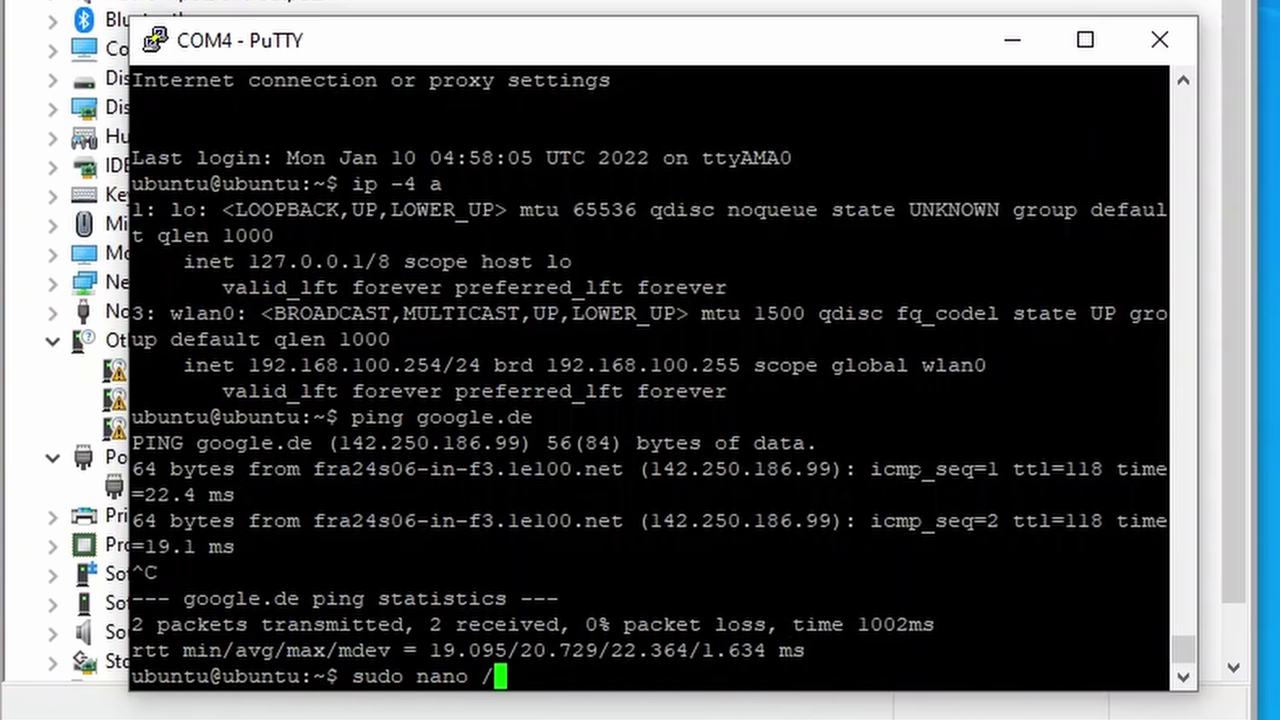
{"action": "type", "text": "boot/cm"}
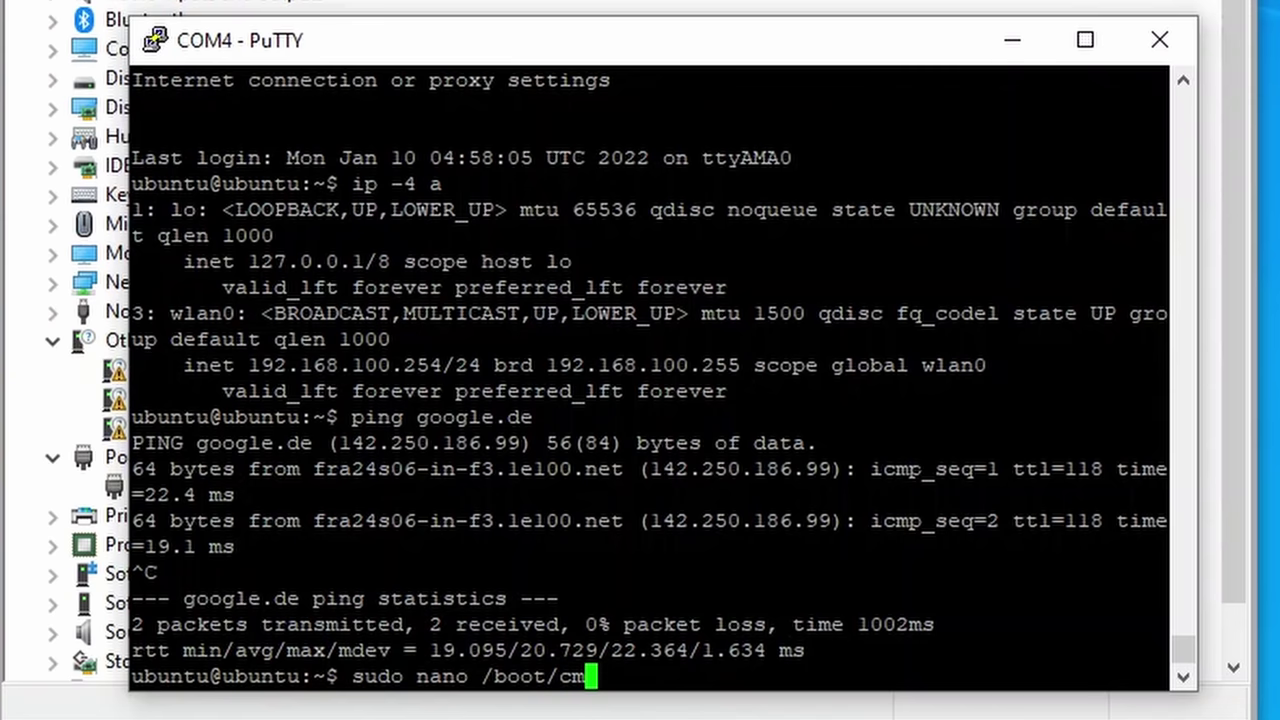
{"action": "type", "text": "d"}
Step: Open /boot/firmware/cmdline.txt in nano with sudo
{"action": "key", "text": "BackSpace"}
{"action": "key", "text": "BackSpace"}
{"action": "key", "text": "BackSpace"}
{"action": "key", "text": "Tab"}
{"action": "key", "text": "Tab"}
{"action": "key", "text": "Tab"}
{"action": "type", "text": "f"}
{"action": "key", "text": "Tab"}
{"action": "key", "text": "Tab"}
{"action": "key", "text": "Tab"}
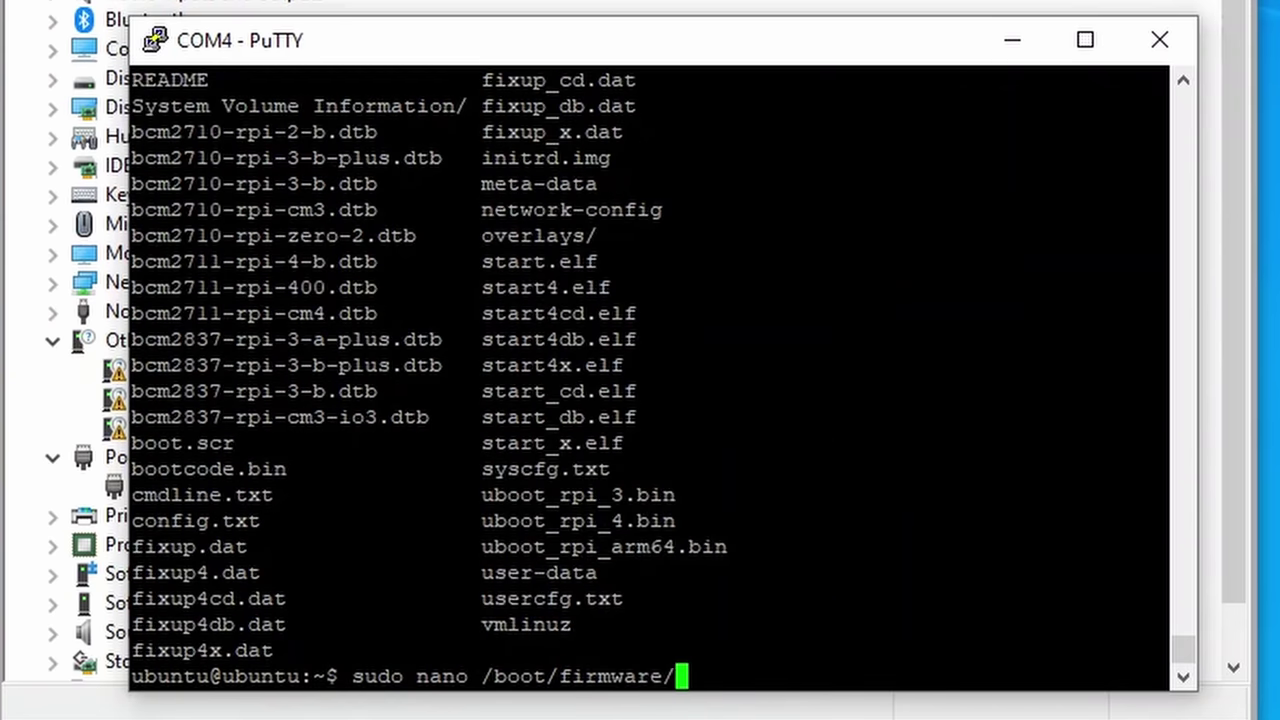
{"action": "type", "text": "cm"}
{"action": "key", "text": "Tab"}
{"action": "key", "text": "Return"}
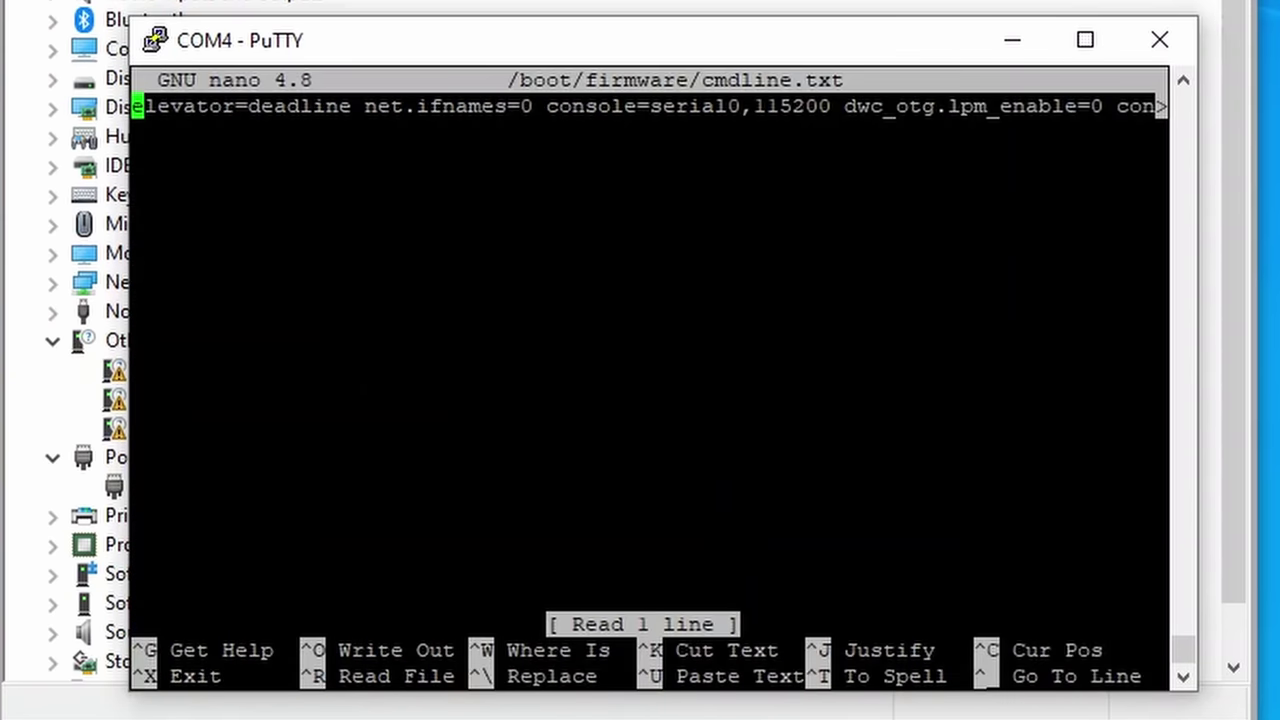
Step: Delete the console=serial0,115200 entry, save cmdline.txt, and exit nano
{"action": "key", "text": "Right"}
{"action": "key", "text": "Right"}
{"action": "key", "text": "Right"}
{"action": "key", "text": "Right"}
{"action": "key", "text": "Right"}
{"action": "key", "text": "Right"}
{"action": "key", "text": "Right"}
{"action": "key", "text": "Right"}
{"action": "key", "text": "Right"}
{"action": "key", "text": "Right"}
{"action": "key", "text": "Right"}
{"action": "key", "text": "Right"}
{"action": "key", "text": "Right"}
{"action": "key", "text": "Right"}
{"action": "key", "text": "Right"}
{"action": "key", "text": "Right"}
{"action": "key", "text": "Right"}
{"action": "key", "text": "Right"}
{"action": "key", "text": "Right"}
{"action": "key", "text": "Right"}
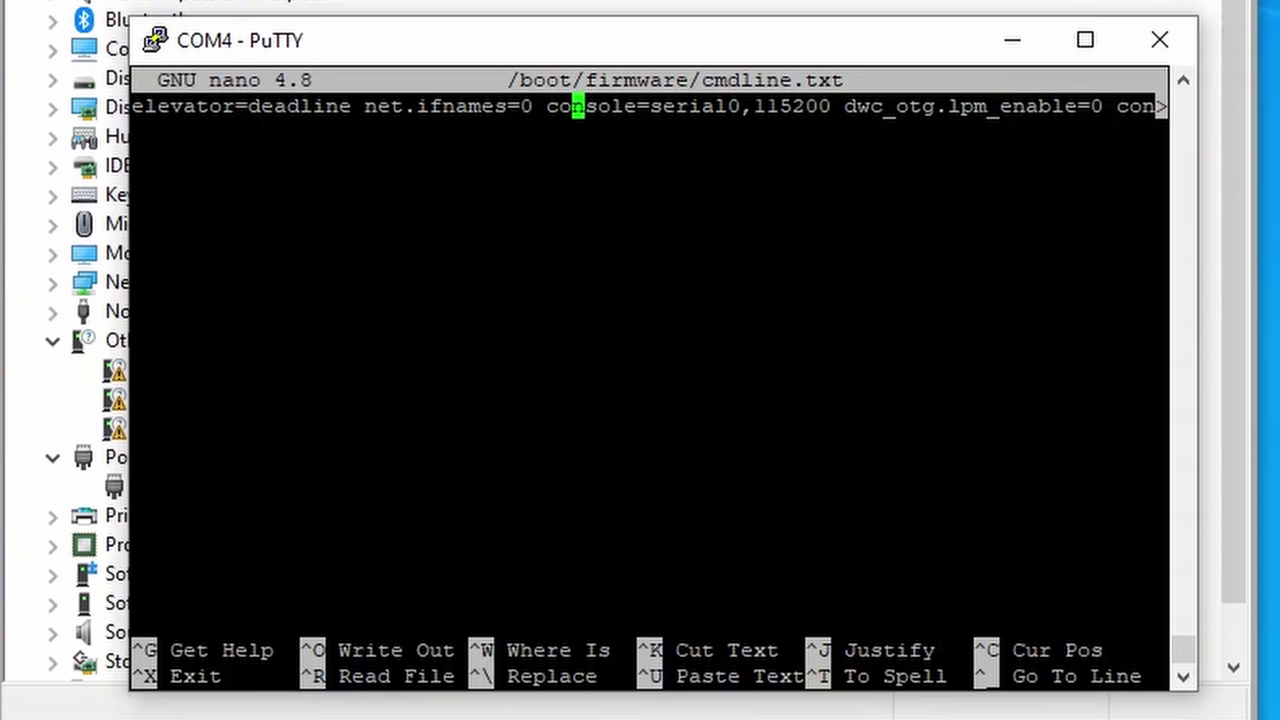
{"action": "key", "text": "Left"}
{"action": "key", "text": "Left"}
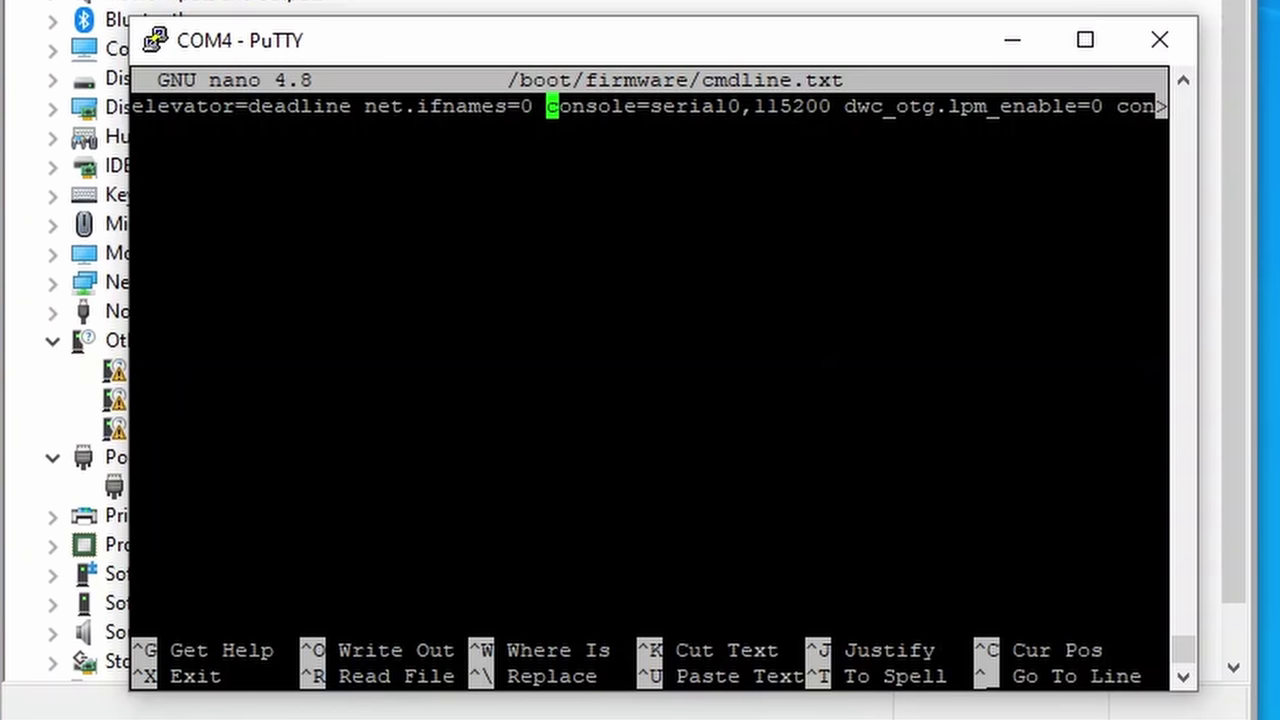
{"action": "key", "text": "Delete"}
{"action": "key", "text": "Delete"}
{"action": "key", "text": "Delete"}
{"action": "key", "text": "Delete"}
{"action": "key", "text": "Delete"}
{"action": "key", "text": "Delete"}
{"action": "key", "text": "Delete"}
{"action": "key", "text": "Delete"}
{"action": "key", "text": "Delete"}
{"action": "key", "text": "Delete"}
{"action": "key", "text": "Delete"}
{"action": "key", "text": "Delete"}
{"action": "key", "text": "Delete"}
{"action": "key", "text": "Delete"}
{"action": "key", "text": "Delete"}
{"action": "key", "text": "Delete"}
{"action": "key", "text": "Delete"}
{"action": "key", "text": "Delete"}
{"action": "key", "text": "Delete"}
{"action": "key", "text": "Delete"}
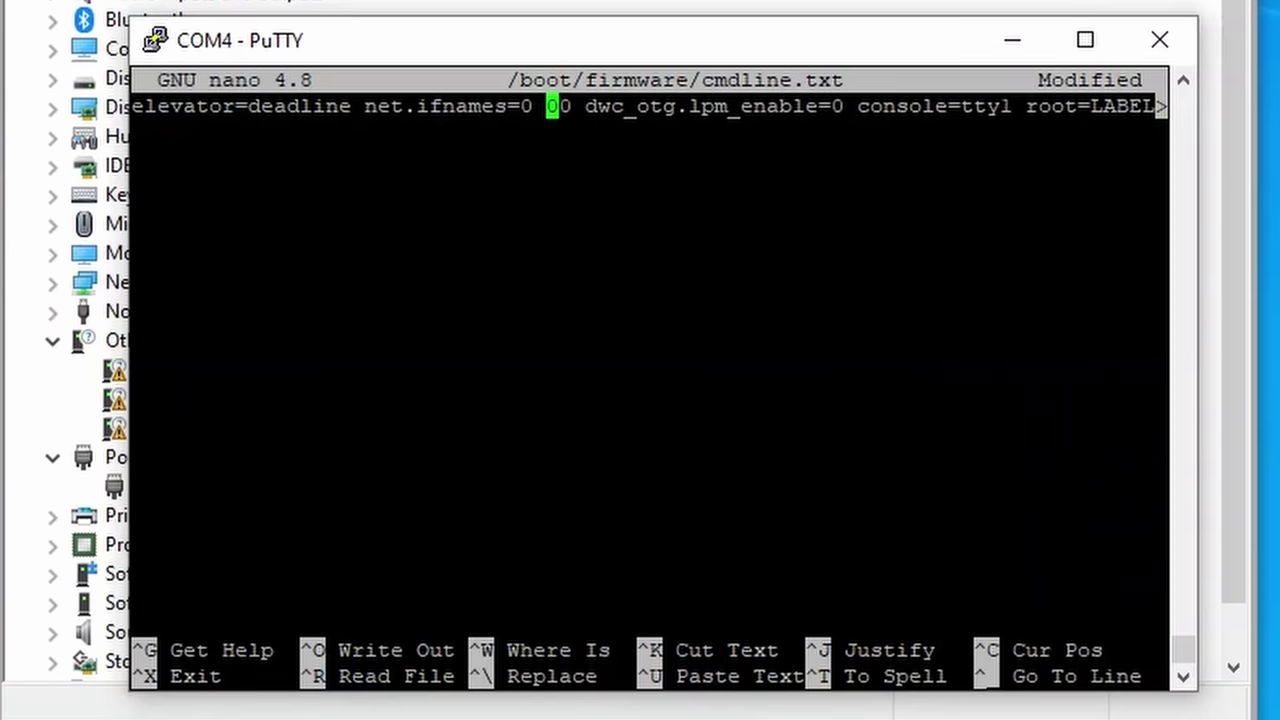
{"action": "key", "text": "Delete"}
{"action": "key", "text": "Delete"}
{"action": "key", "text": "Delete"}
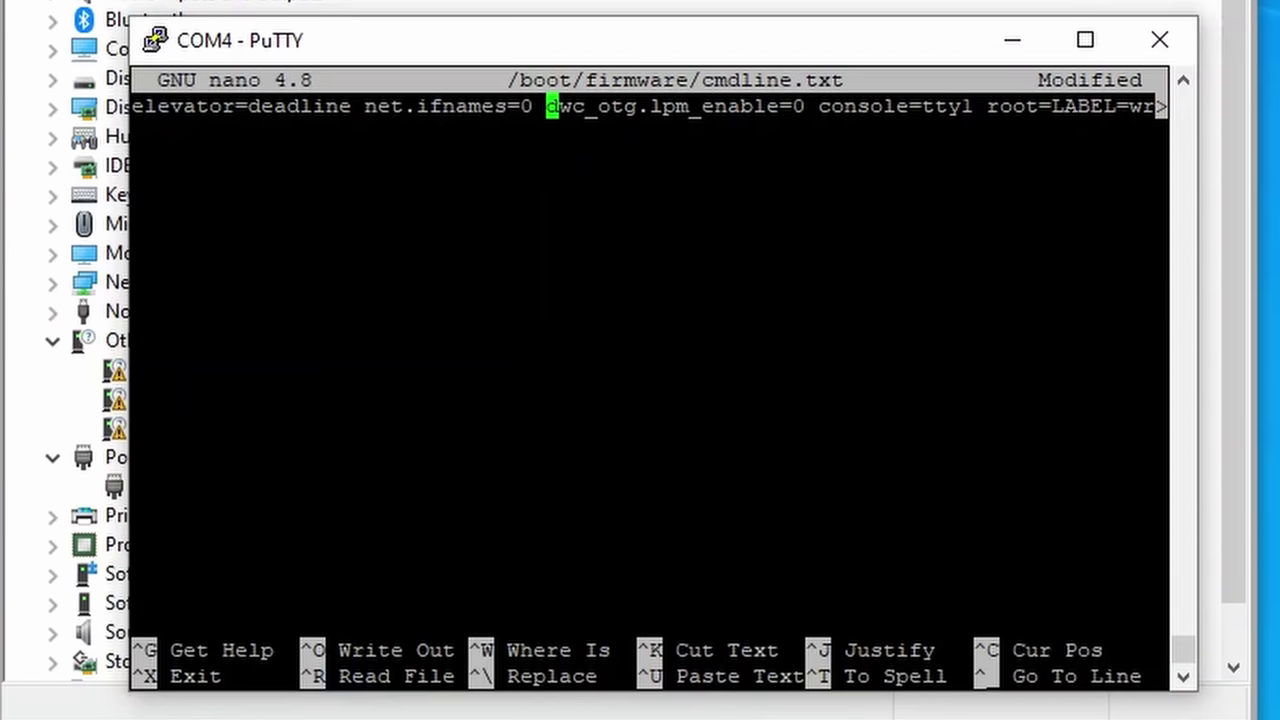
{"action": "key", "text": "ctrl+o"}
{"action": "key", "text": "Return"}
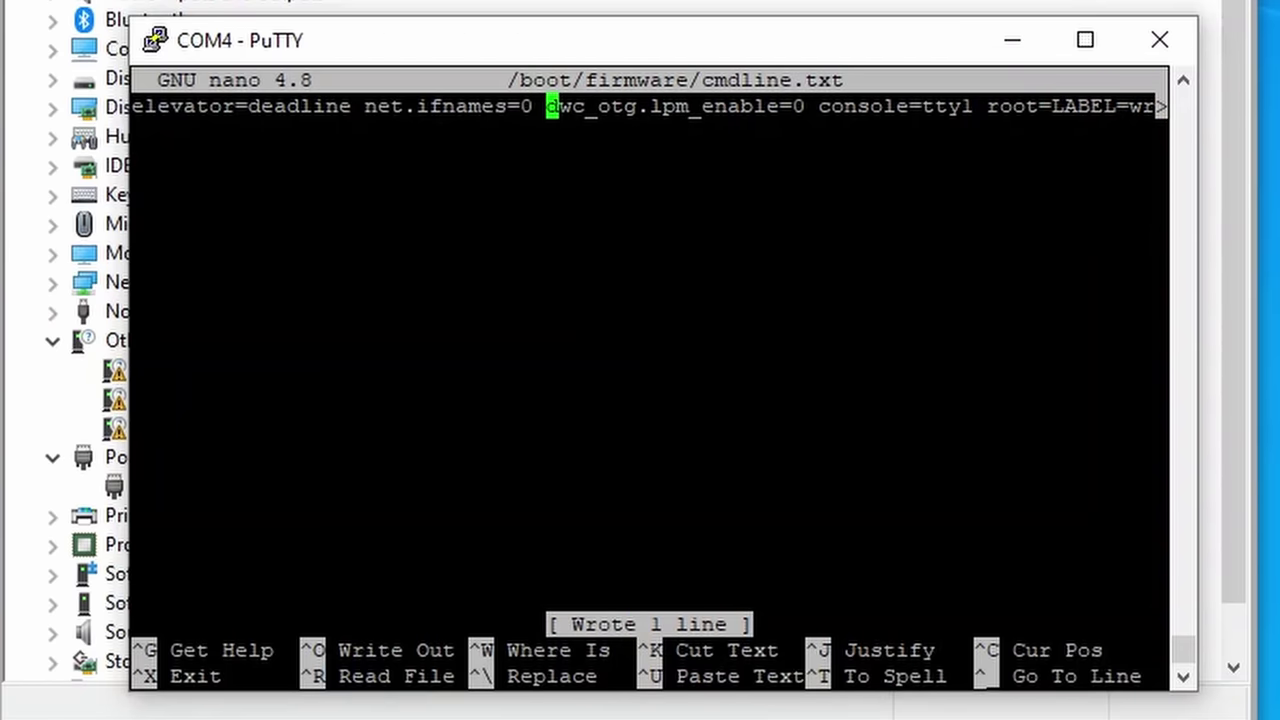
{"action": "key", "text": "ctrl+x"}
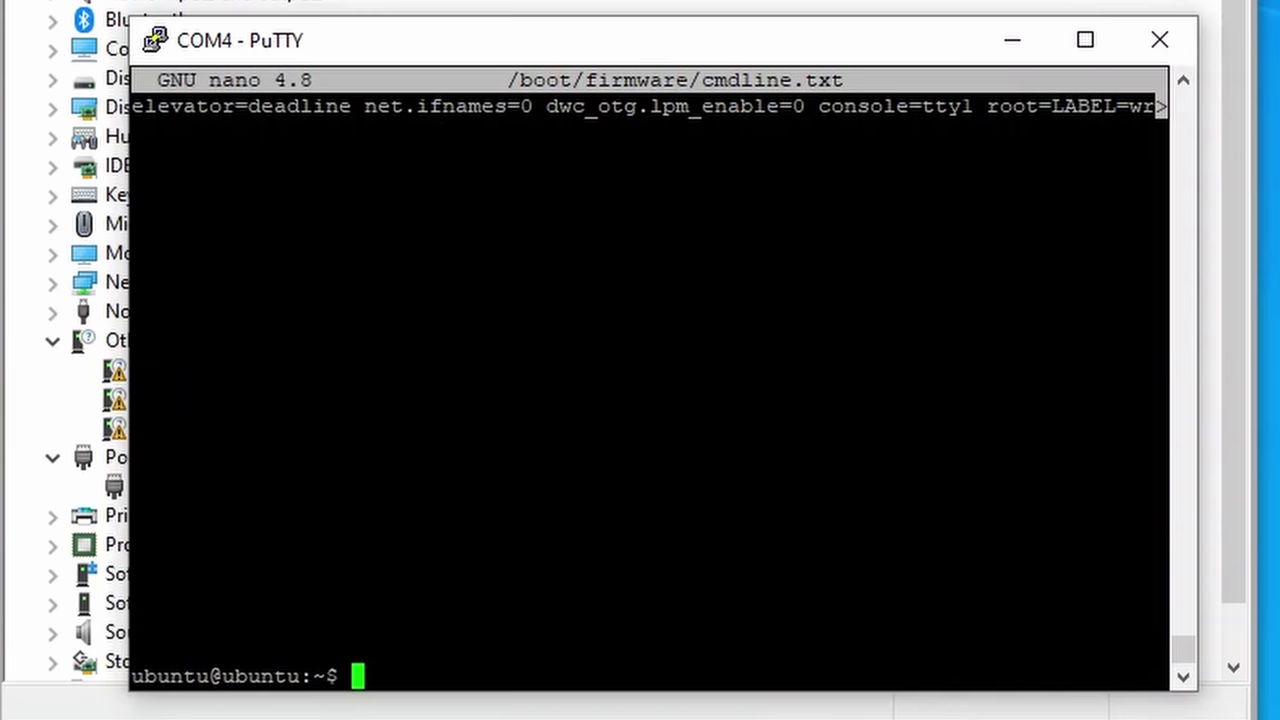
Step: Reboot the Pi with sudo reboot and interrupt U-Boot's autoboot countdown
{"action": "type", "text": "sudo "}
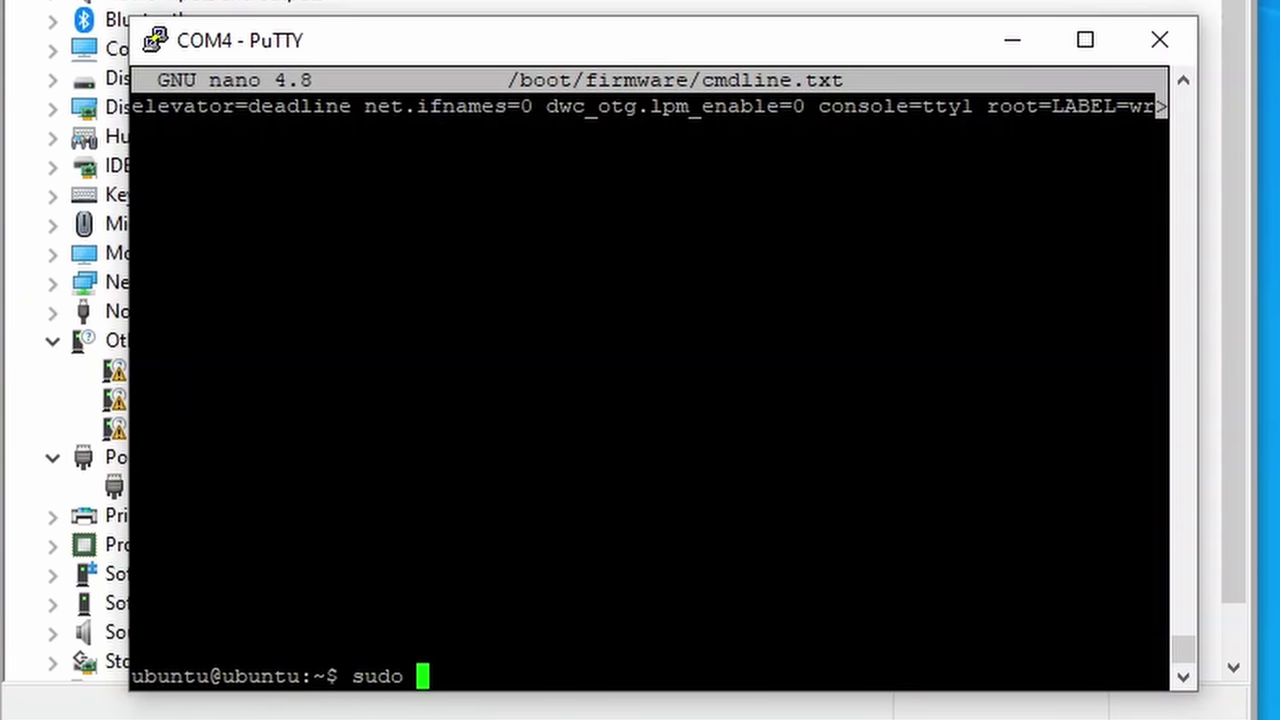
{"action": "type", "text": "reboot"}
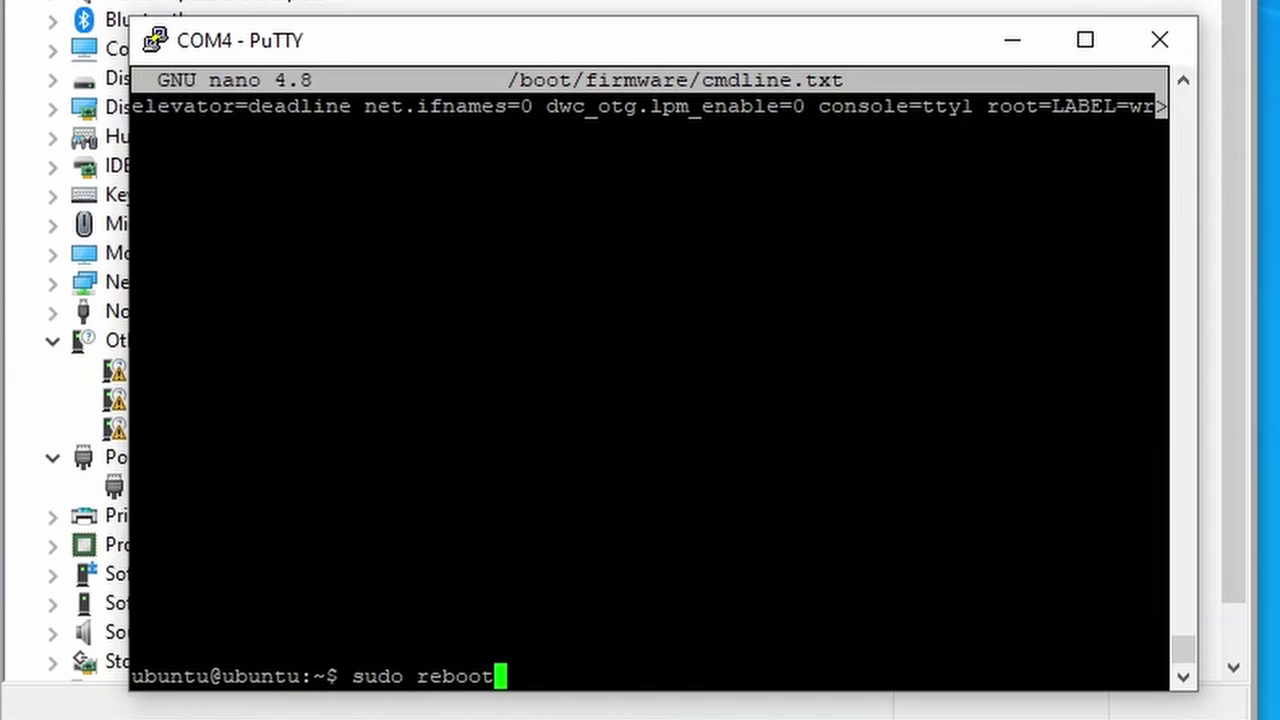
{"action": "key", "text": "Return"}
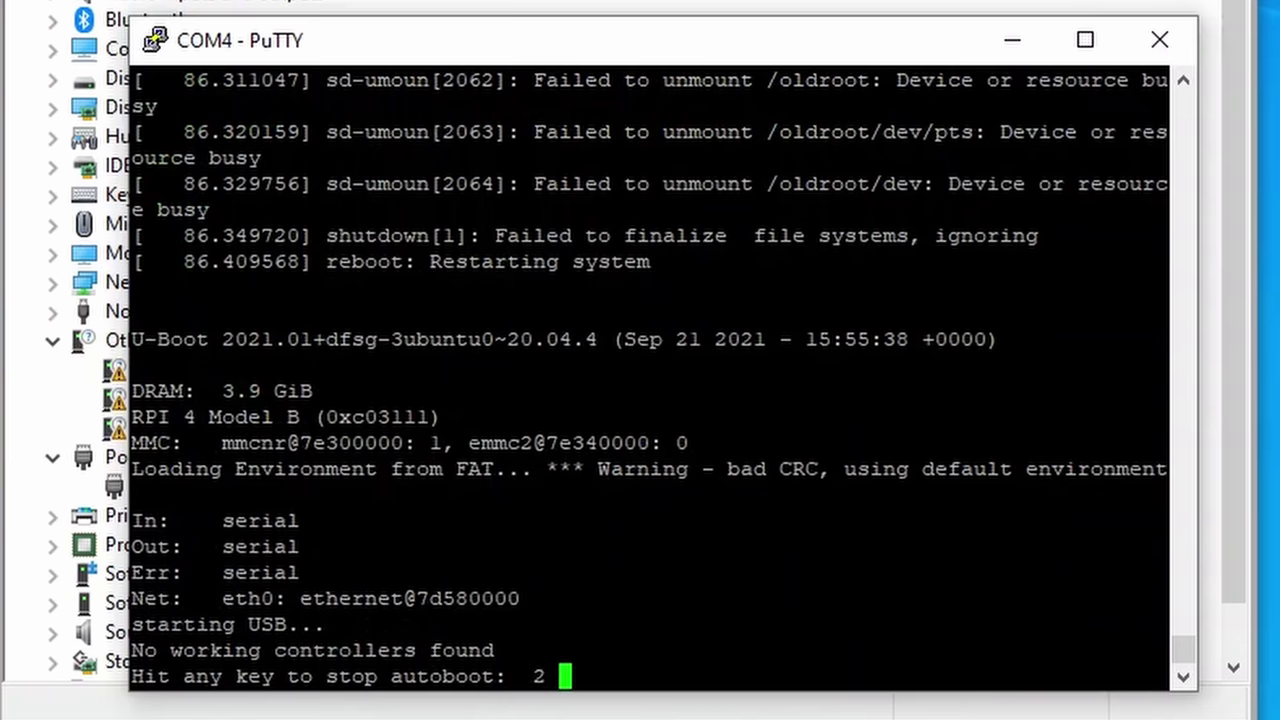
{"action": "key", "text": "Return"}
Step: Set U-Boot's bootdelay to -2, save the environment, and reset the board
{"action": "type", "text": "setenv bootdelay -2"}
{"action": "key", "text": "Return"}
{"action": "type", "text": "saveenv"}
{"action": "key", "text": "Return"}
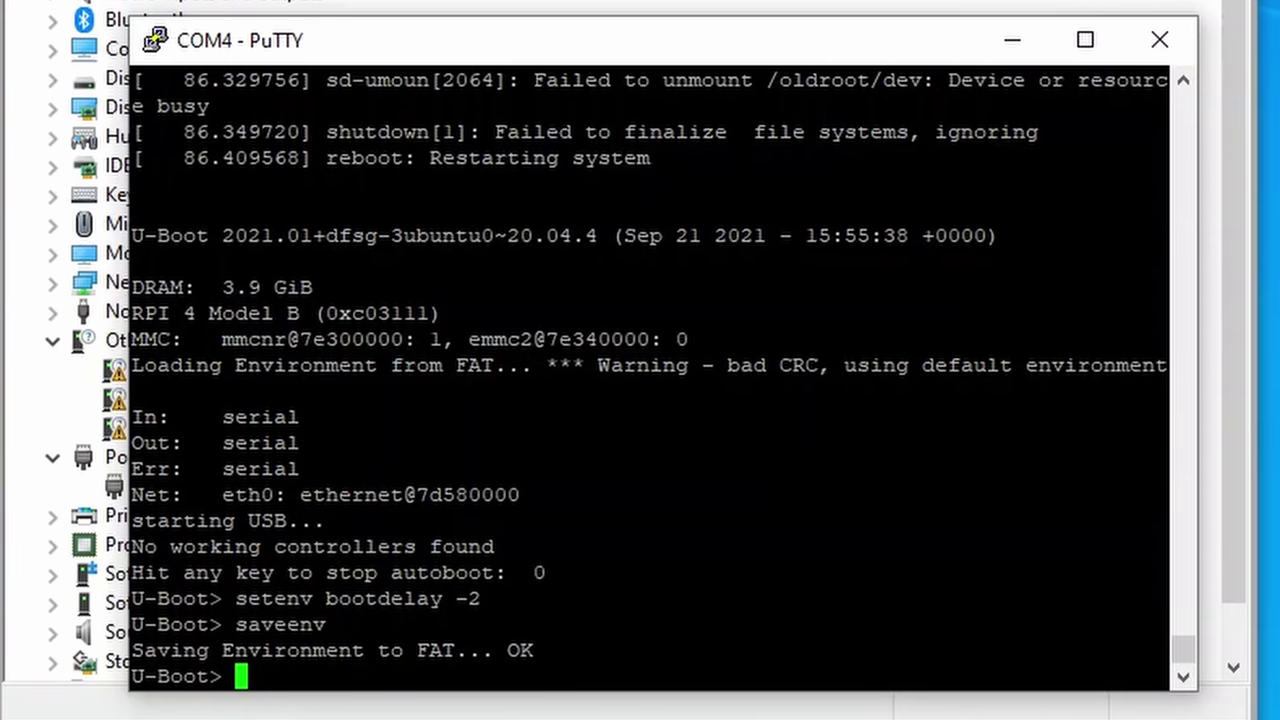
{"action": "type", "text": "reset"}
{"action": "key", "text": "Return"}
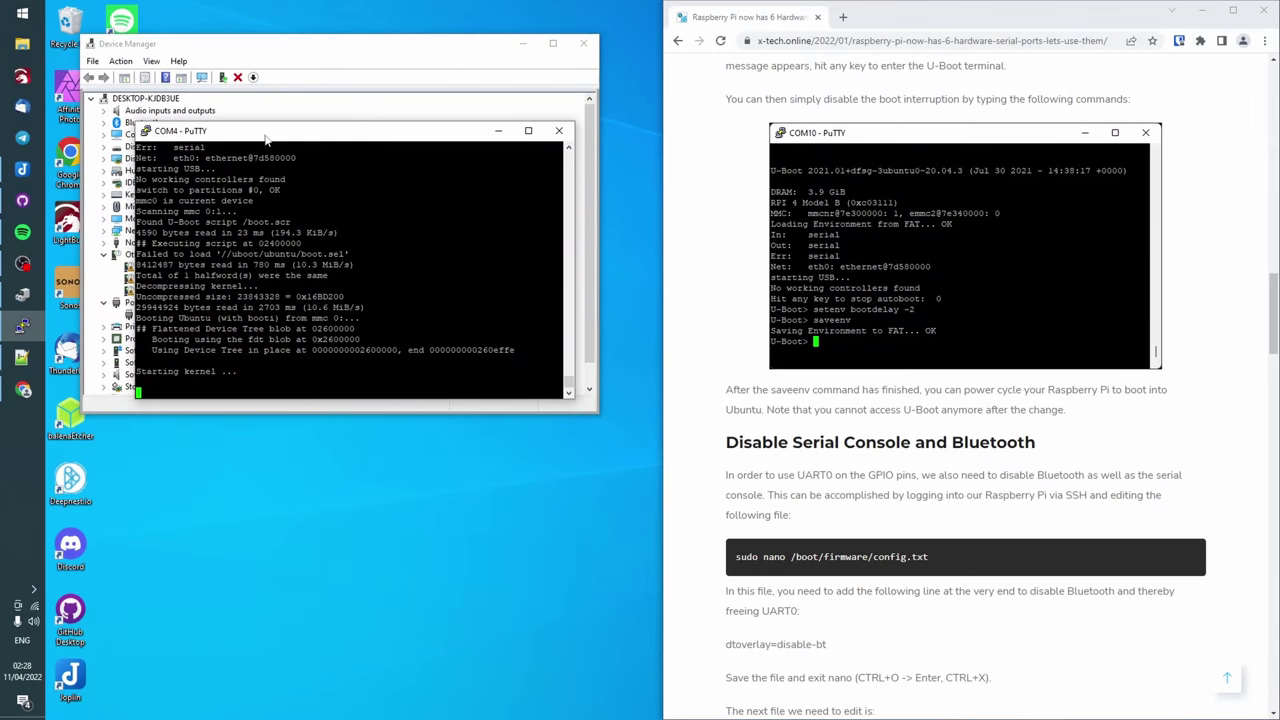
Step: Close the COM4 serial session and log into the Pi at 192.168.100.254 as ubuntu
{"action": "right_click", "coordinate": [266, 139]}
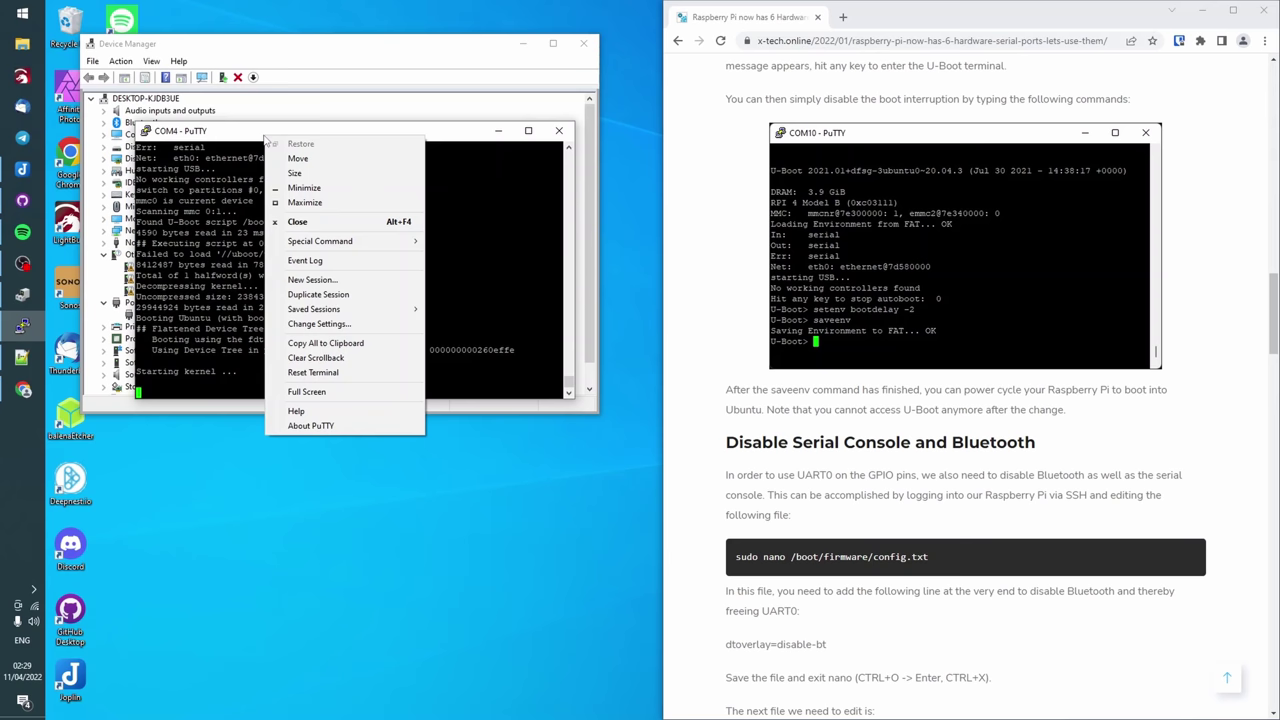
{"action": "left_click", "coordinate": [345, 222]}
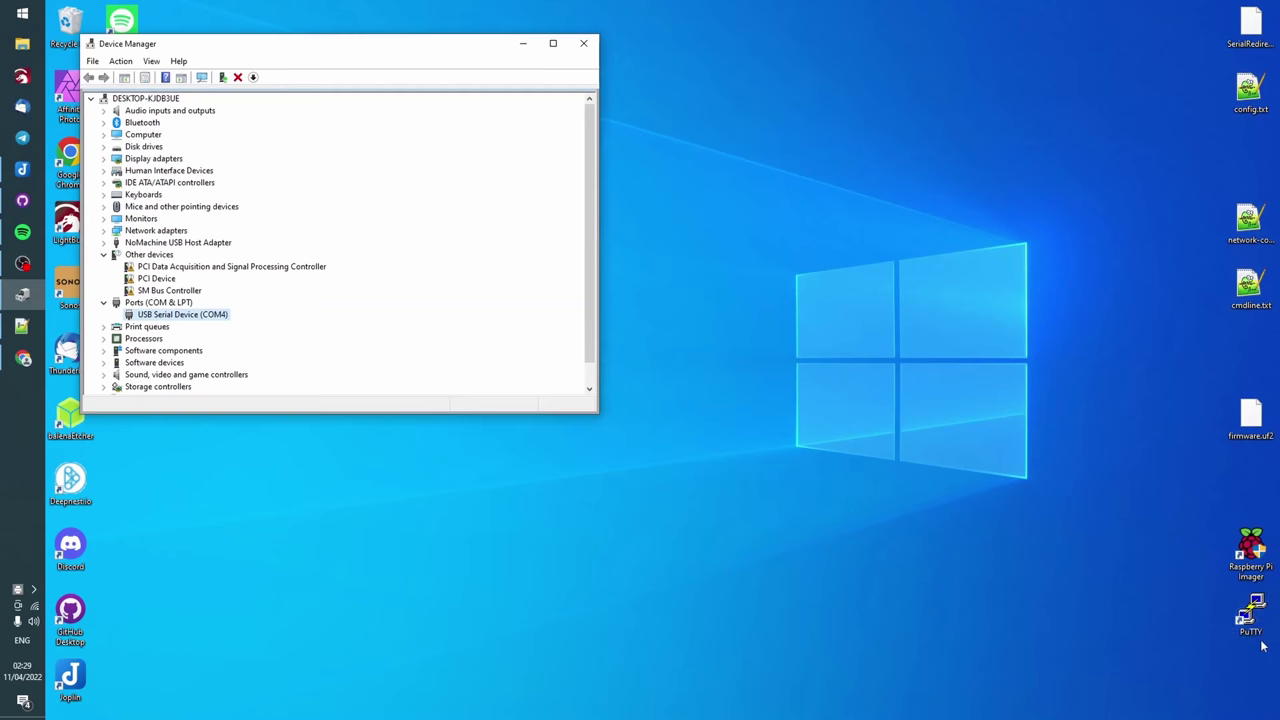
{"action": "double_click", "coordinate": [1250, 615]}
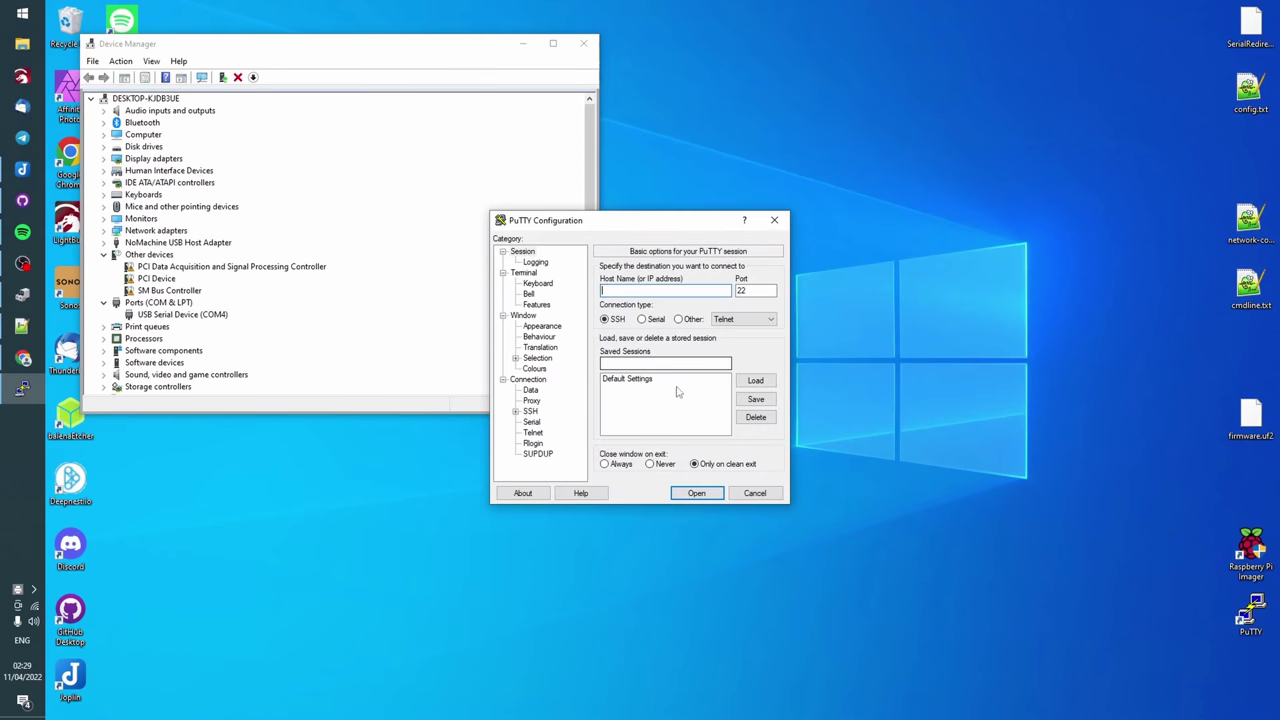
{"action": "type", "text": "192.168.100.254"}
{"action": "key", "text": "Return"}
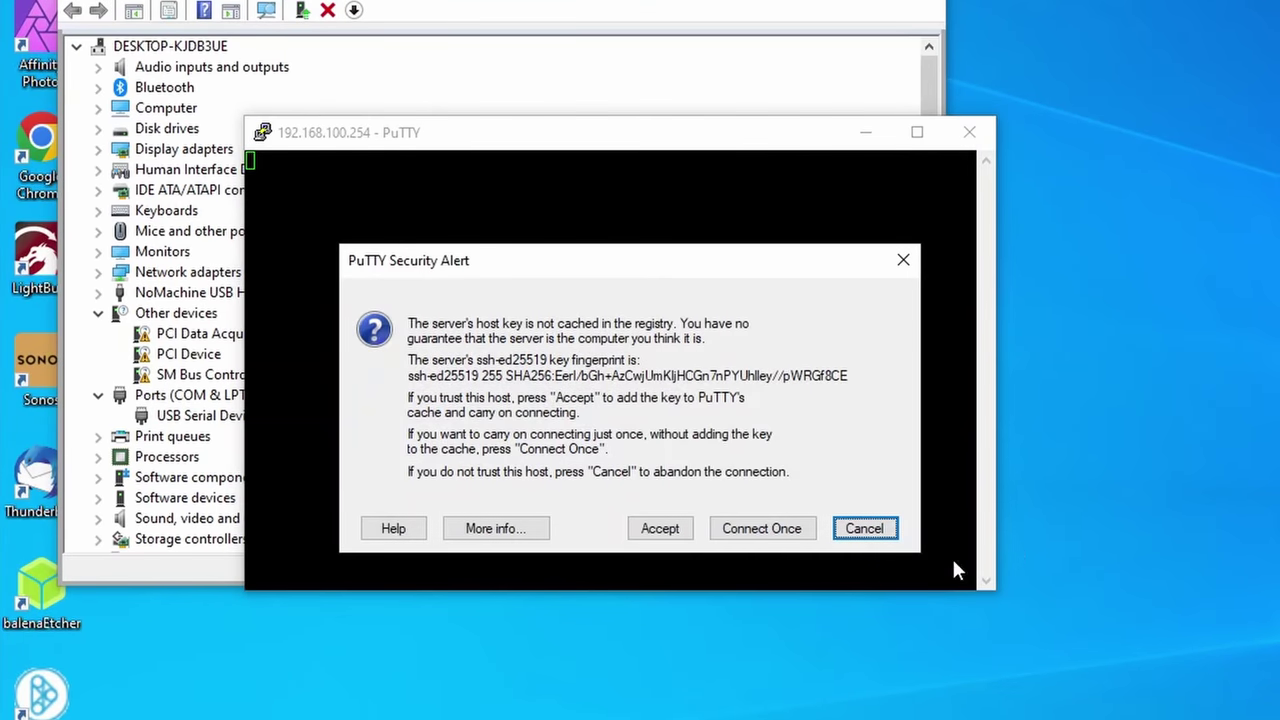
{"action": "left_click", "coordinate": [660, 528]}
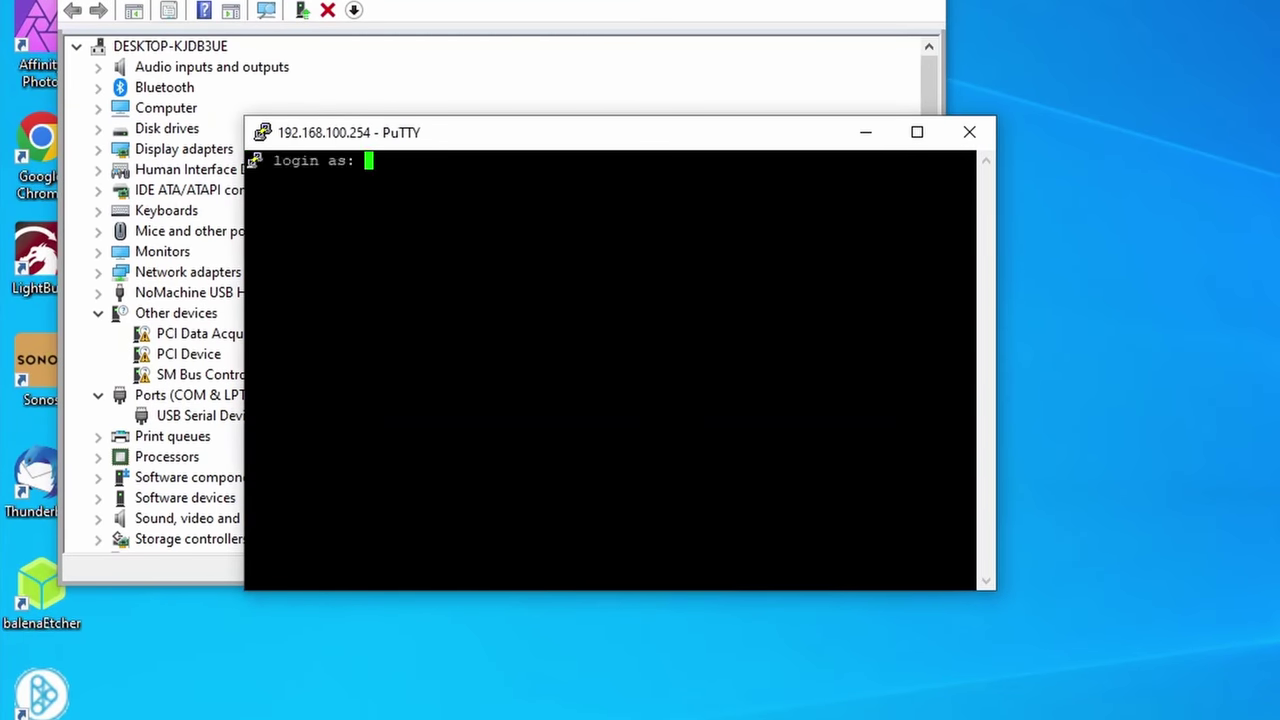
{"action": "type", "text": "ubuntu"}
{"action": "key", "text": "Return"}
{"action": "key", "text": "Return"}
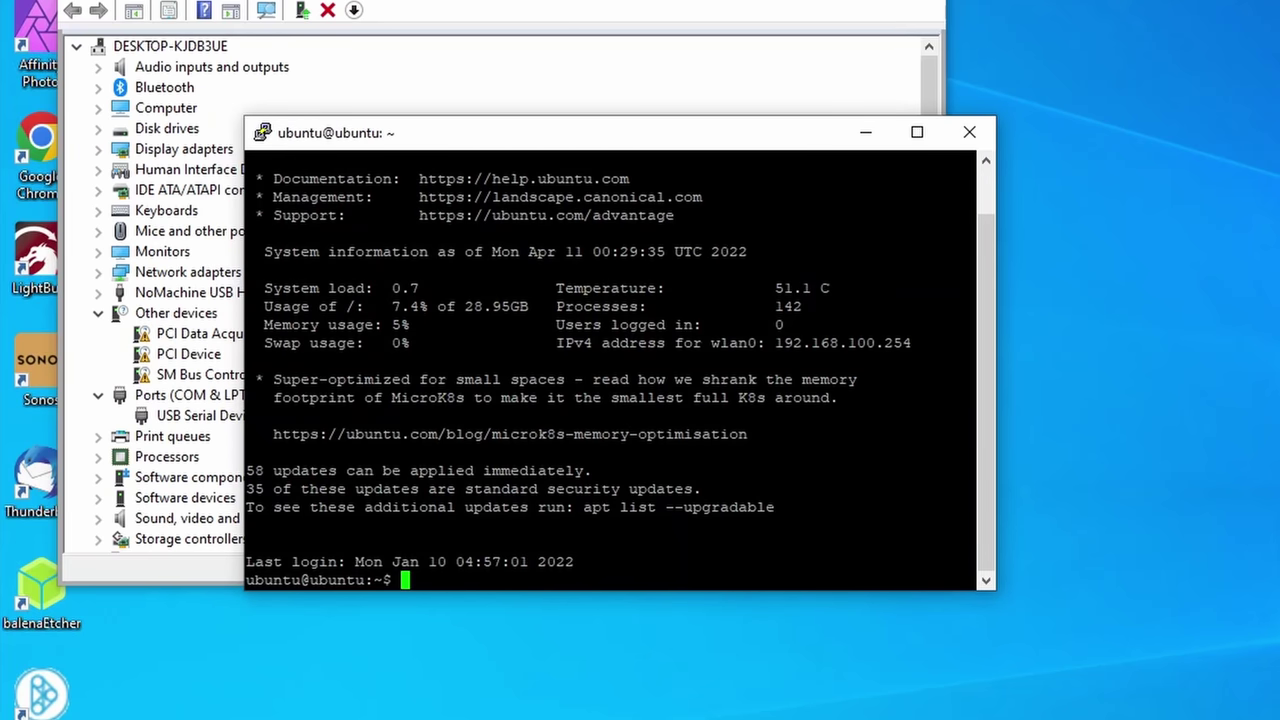
Step: List /dev/ttyA* to confirm ttyAMA0–ttyAMA4 exist, then power the Pi off
{"action": "type", "text": "ls /dev/ttyA*"}
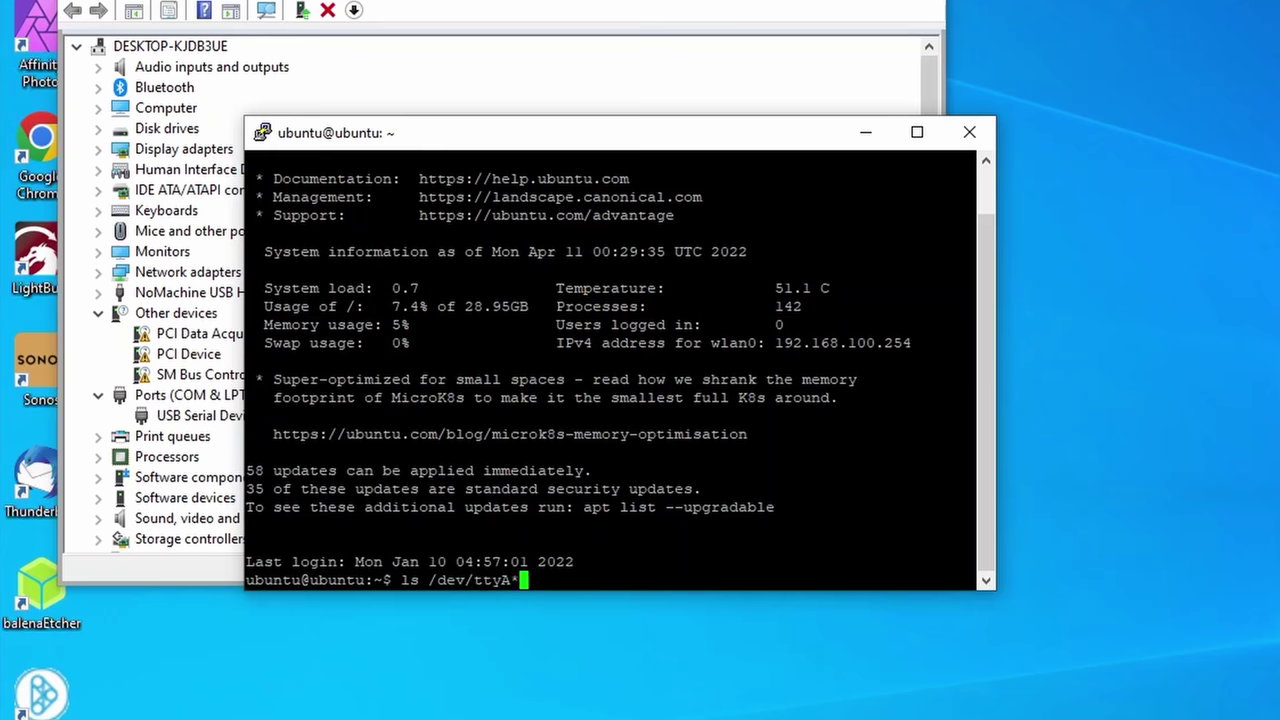
{"action": "key", "text": "Return"}
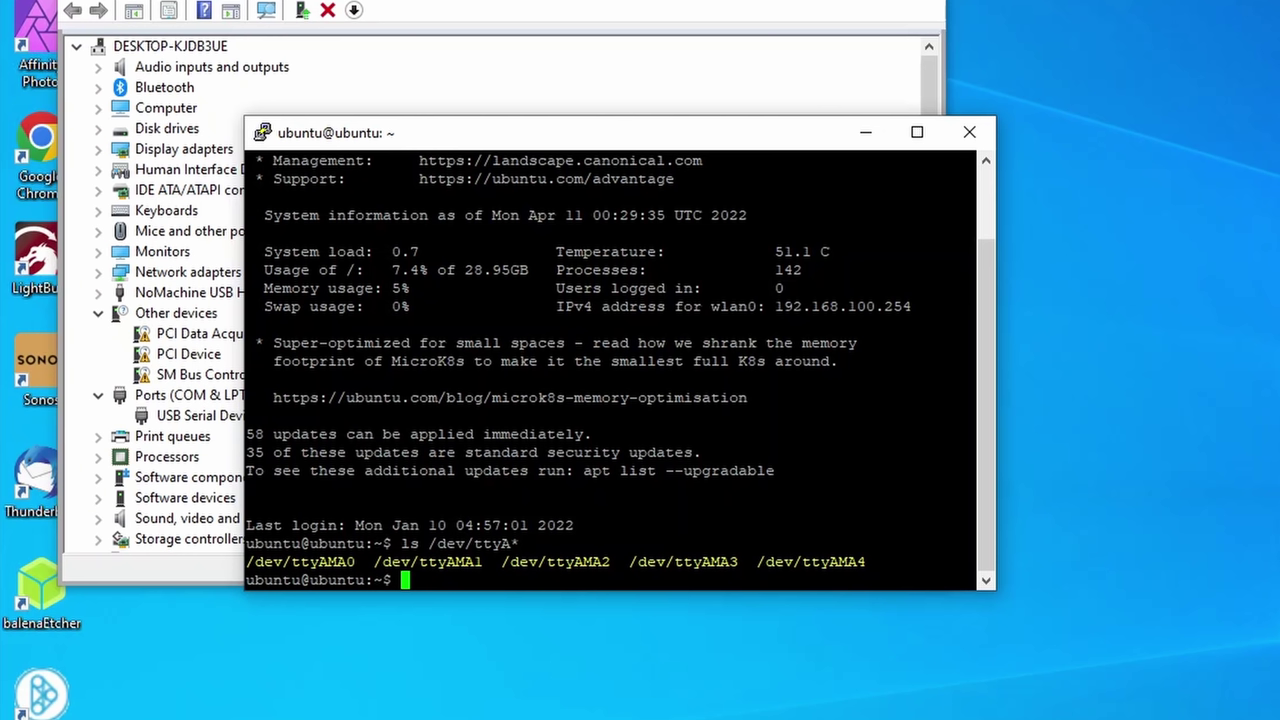
{"action": "type", "text": "sudo poweroff"}
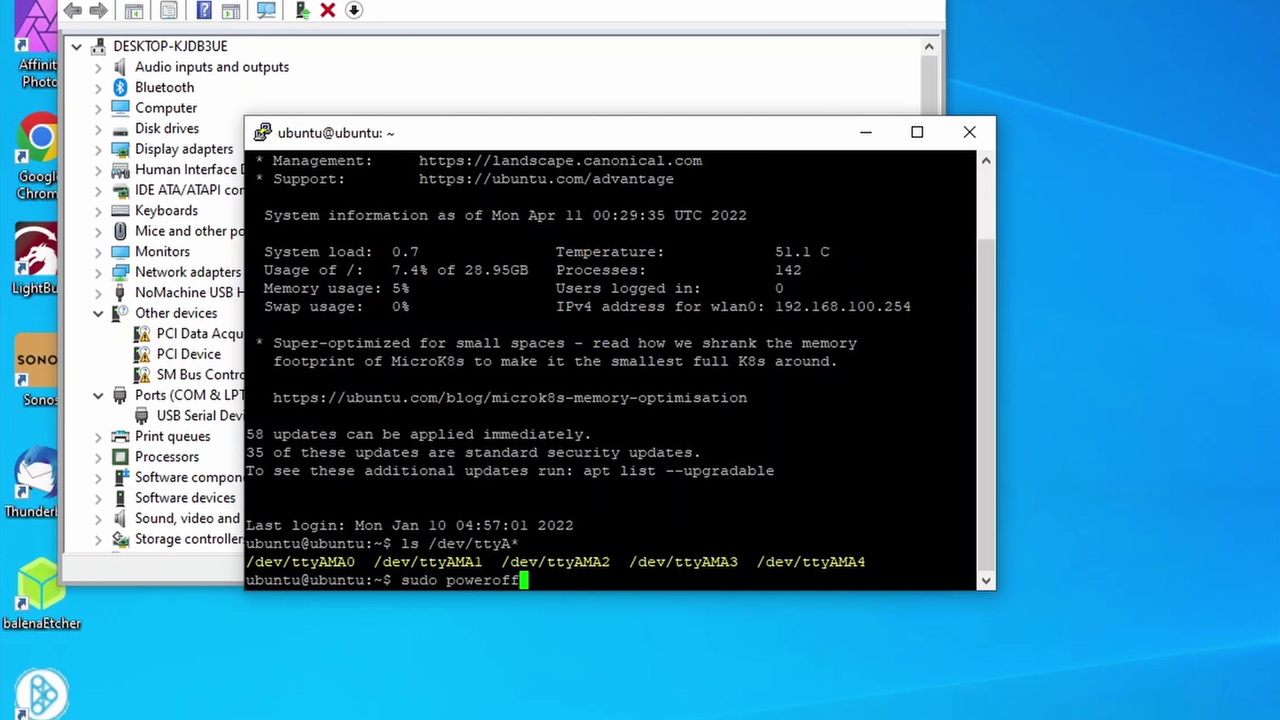
{"action": "key", "text": "Return"}
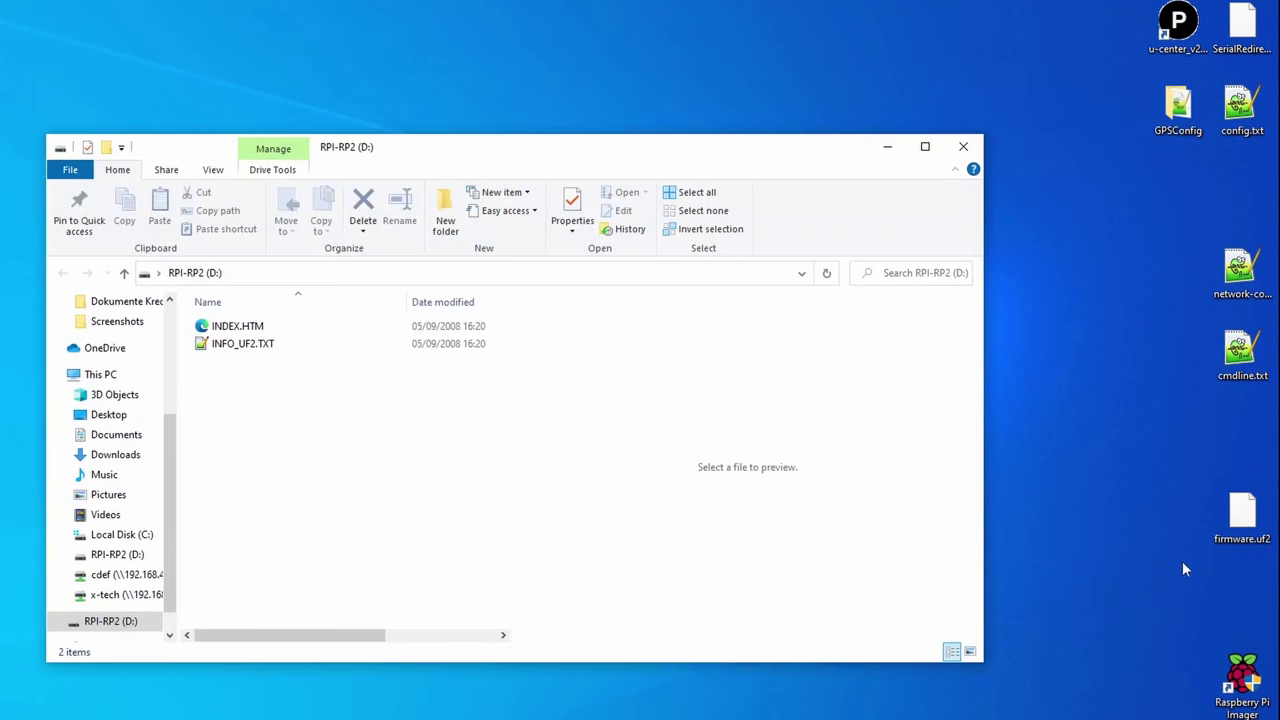
Step: Drag firmware.uf2 from the desktop onto the RPI-RP2 (D:) drive to flash the Pico
{"action": "left_click_drag", "start_coordinate": [1241, 515], "coordinate": [390, 456]}
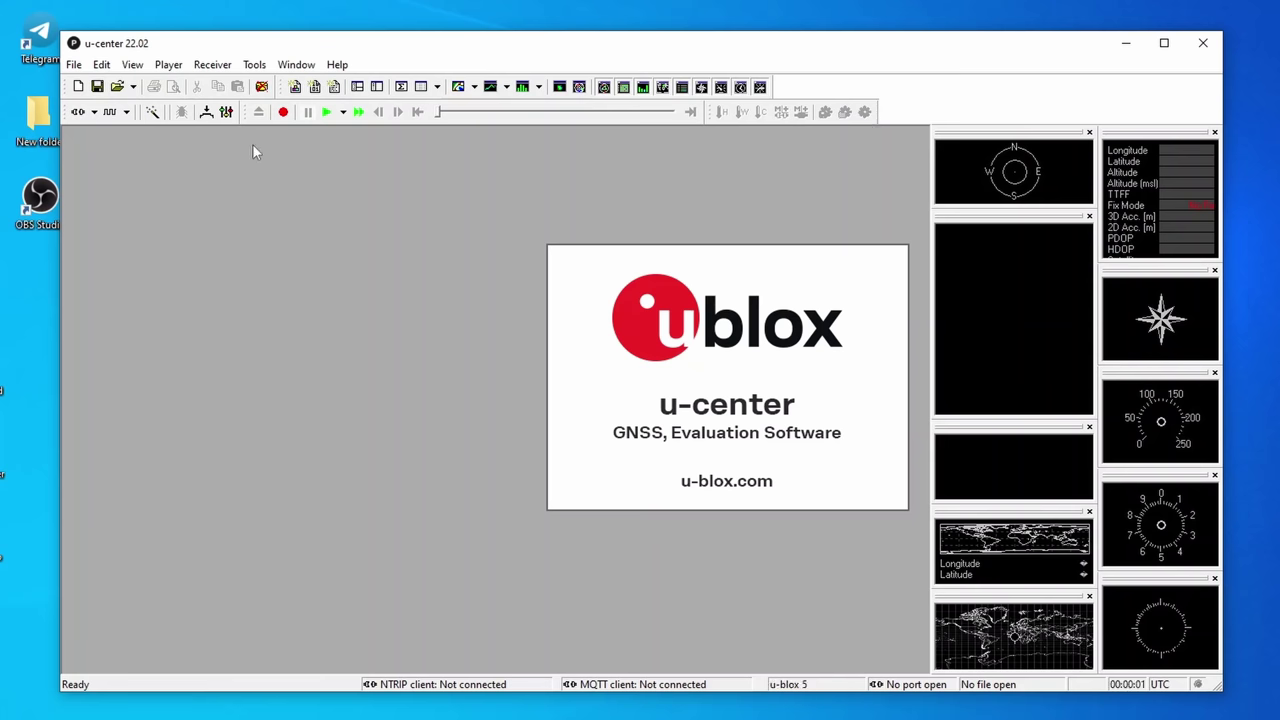
Step: Connect on COM5 and transfer Desktop\GPSConfig\Robot.txt to the receiver via Receiver Configuration
{"action": "left_click", "coordinate": [95, 114]}
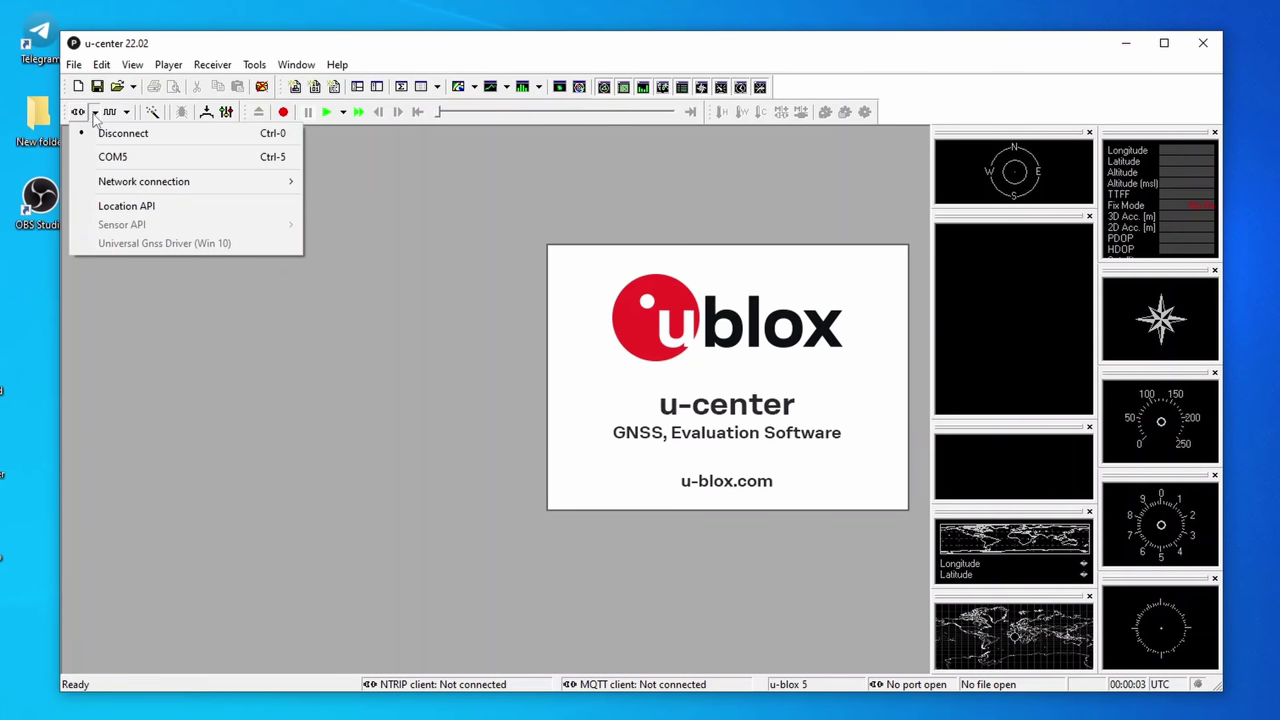
{"action": "left_click", "coordinate": [112, 160]}
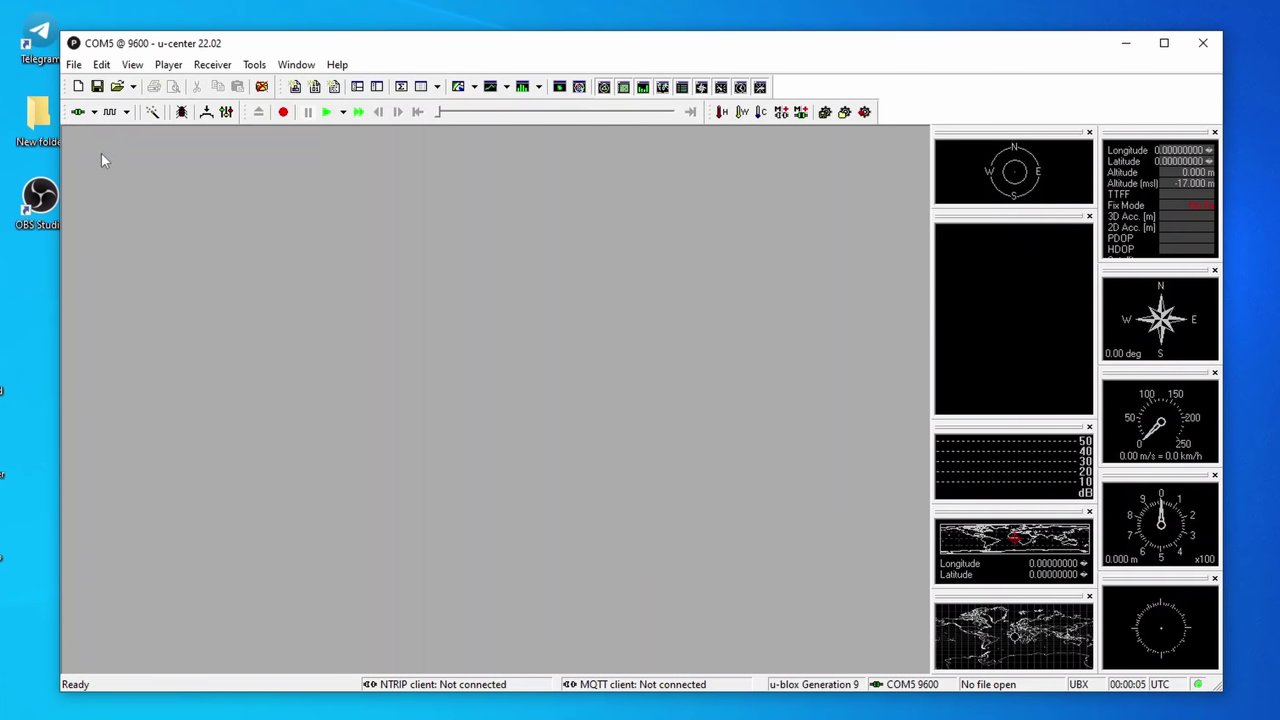
{"action": "left_click", "coordinate": [255, 66]}
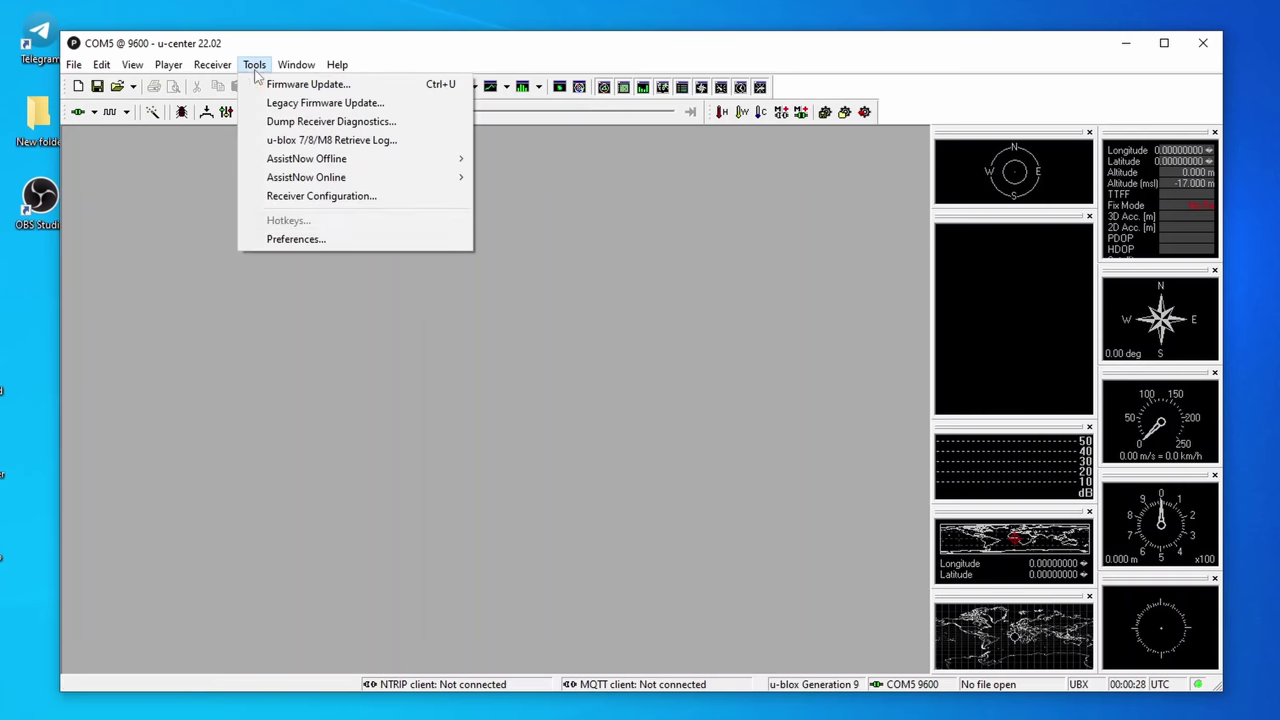
{"action": "left_click", "coordinate": [330, 195]}
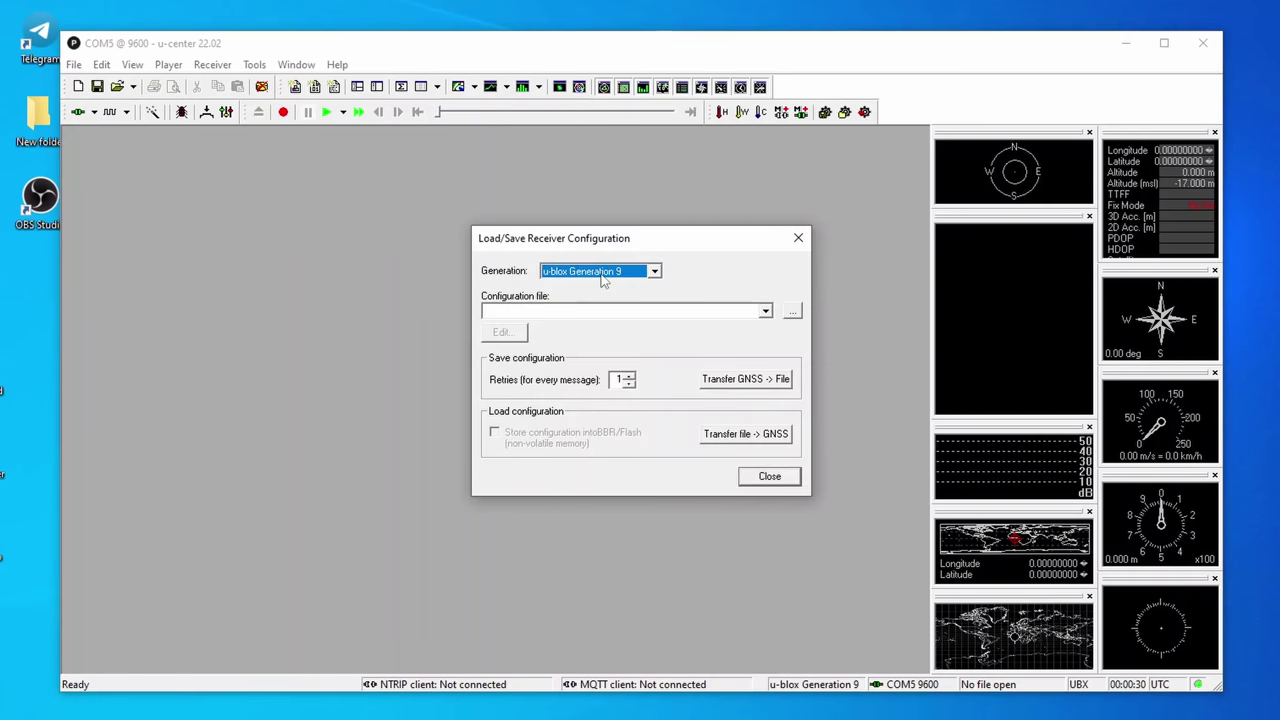
{"action": "left_click", "coordinate": [791, 312]}
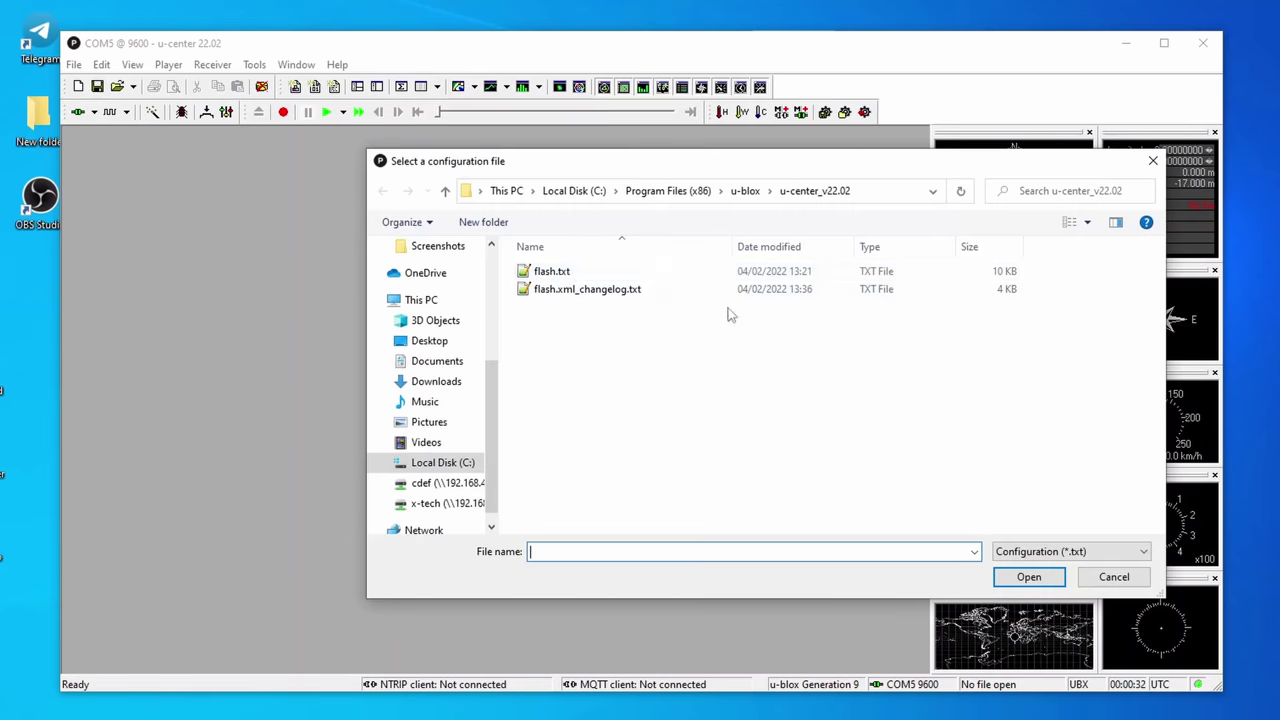
{"action": "scroll", "coordinate": [450, 315], "scroll_direction": "up", "scroll_amount": 2}
{"action": "scroll", "coordinate": [455, 310], "scroll_direction": "up", "scroll_amount": 2}
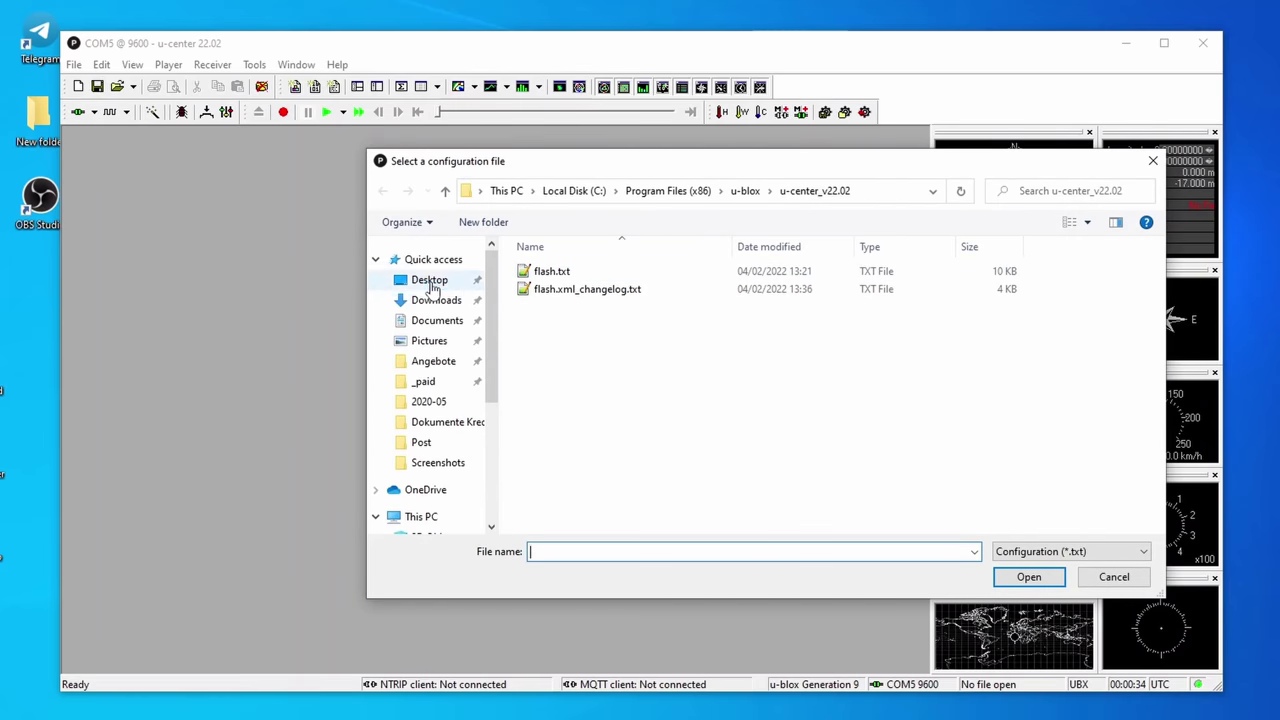
{"action": "left_click", "coordinate": [429, 279]}
{"action": "double_click", "coordinate": [574, 281]}
{"action": "double_click", "coordinate": [572, 276]}
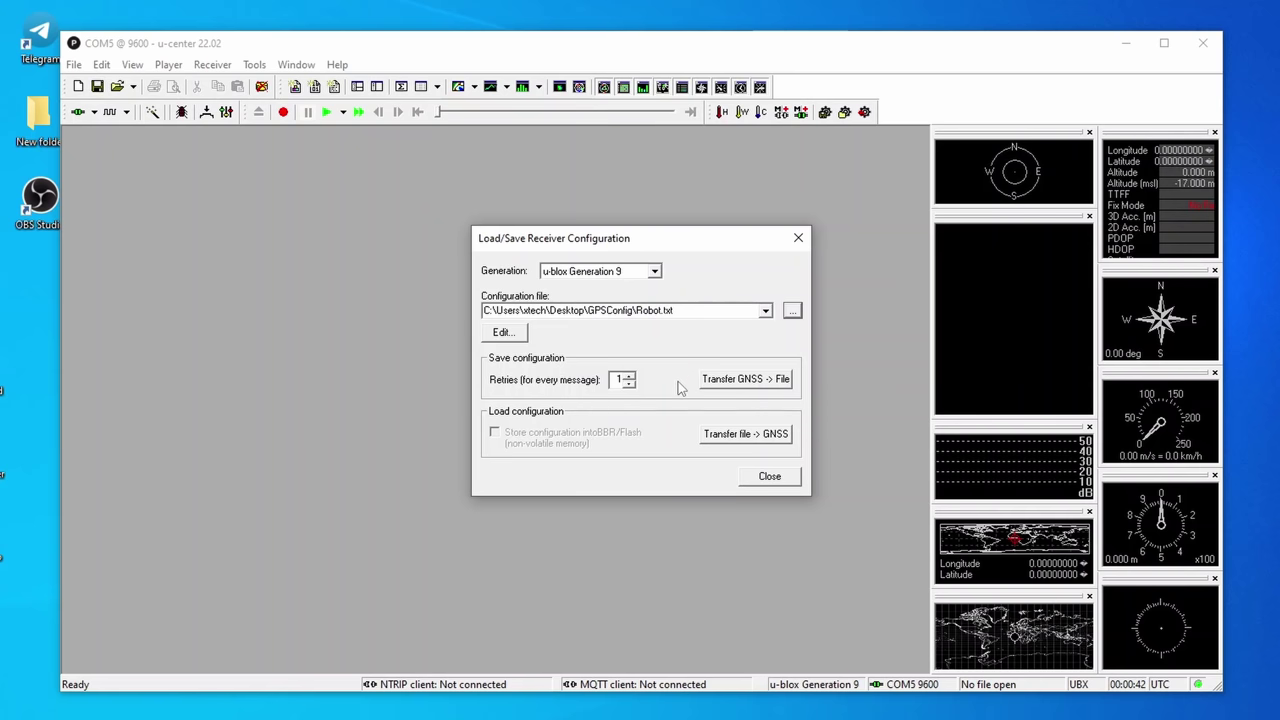
{"action": "left_click", "coordinate": [772, 437]}
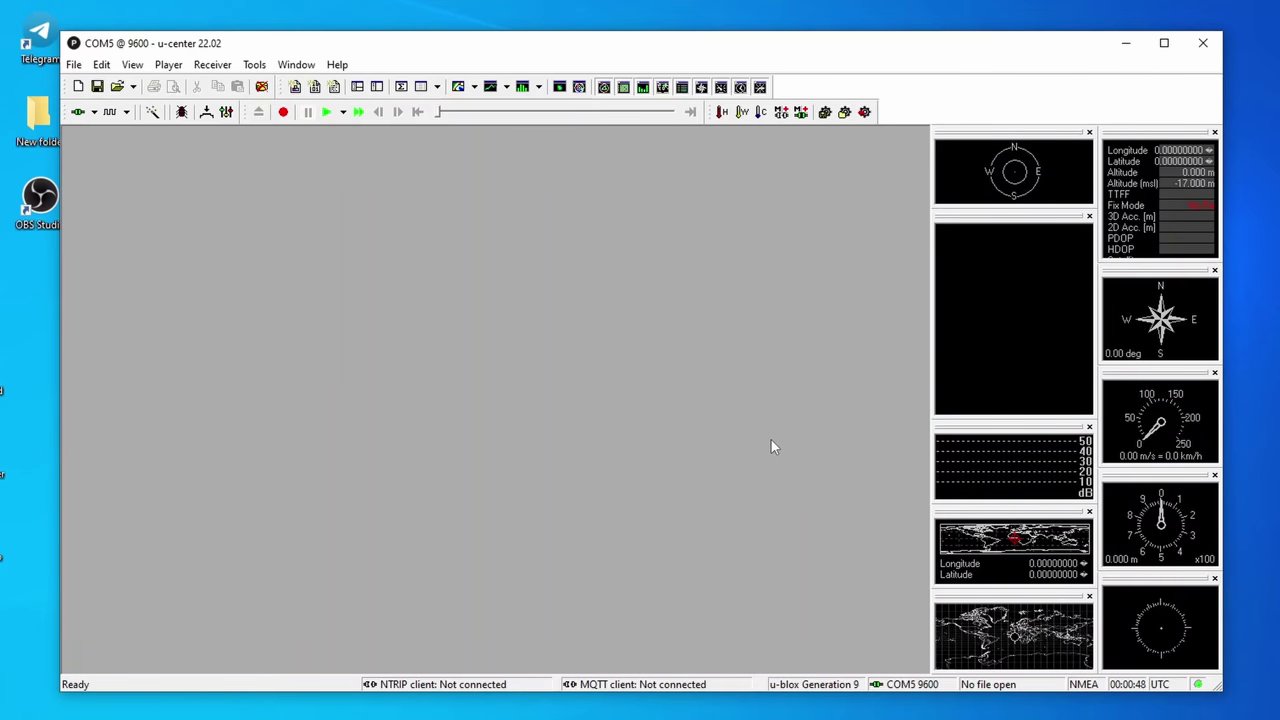
Step: In Configuration View, send CFG's Save current configuration command to store settings in BBR and FLASH
{"action": "left_click", "coordinate": [102, 66]}
{"action": "mouse_move", "coordinate": [135, 69]}
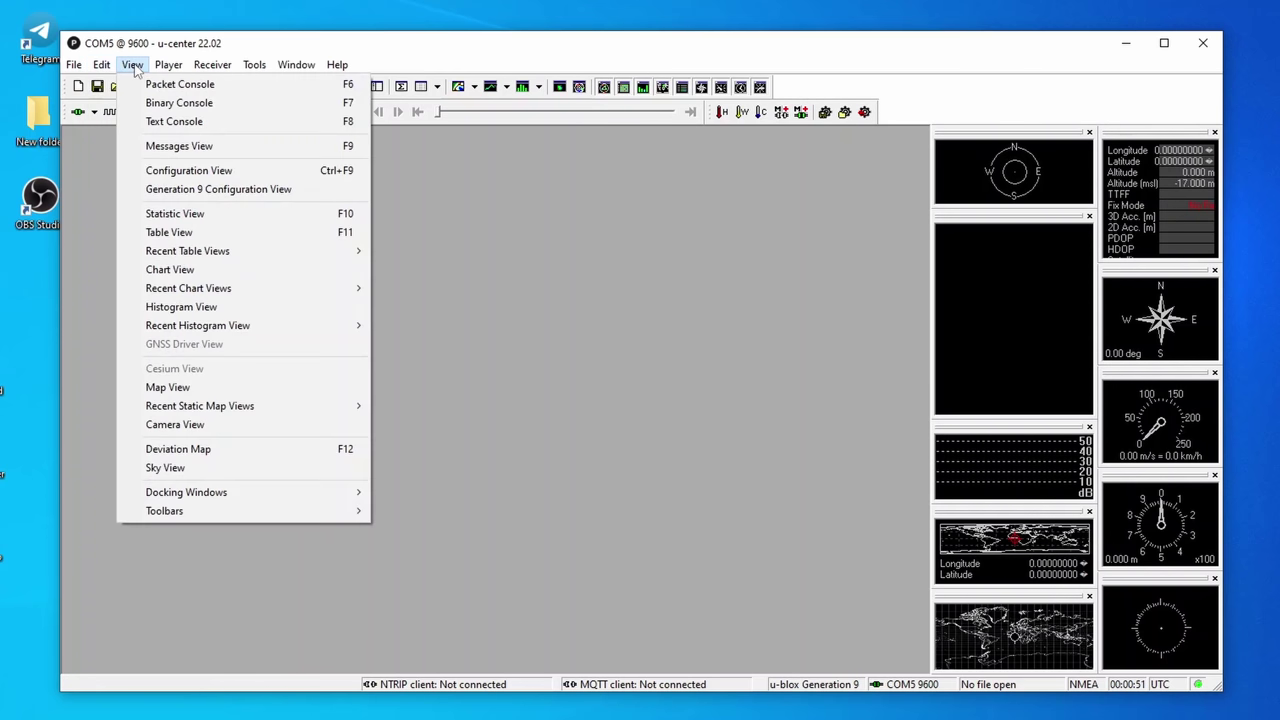
{"action": "left_click", "coordinate": [206, 176]}
{"action": "left_click_drag", "start_coordinate": [276, 392], "coordinate": [281, 221]}
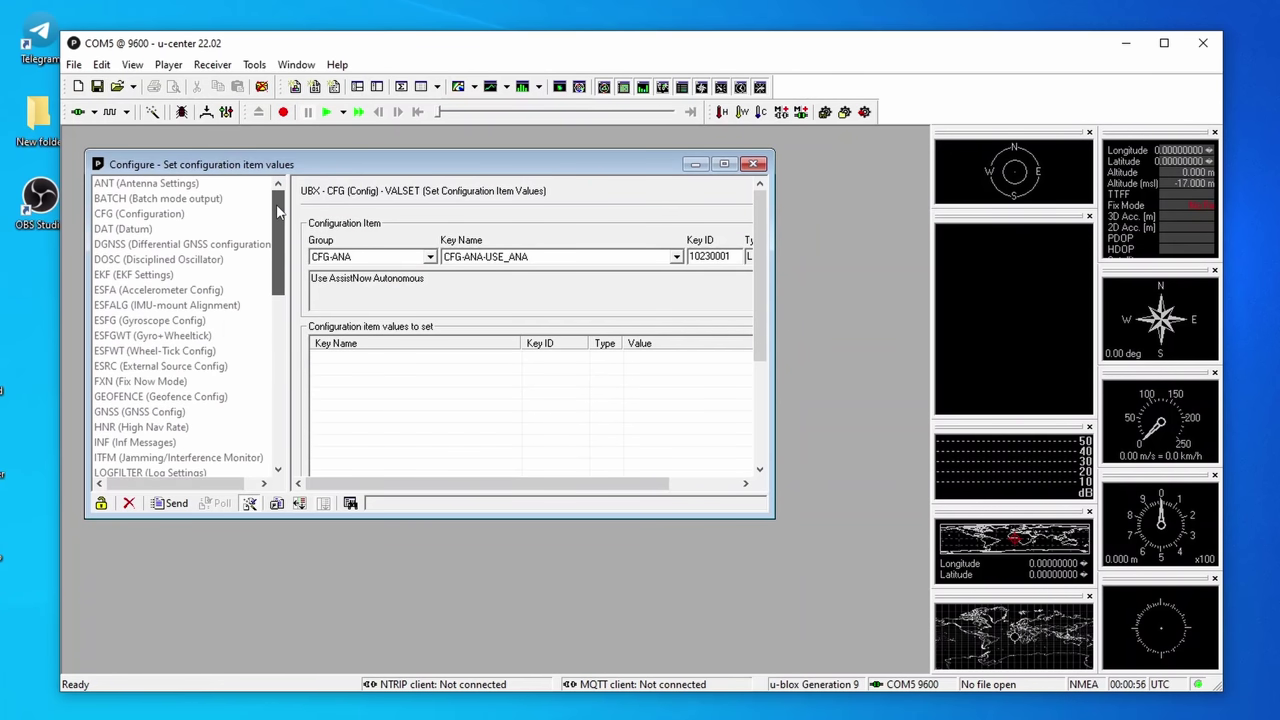
{"action": "left_click", "coordinate": [139, 214]}
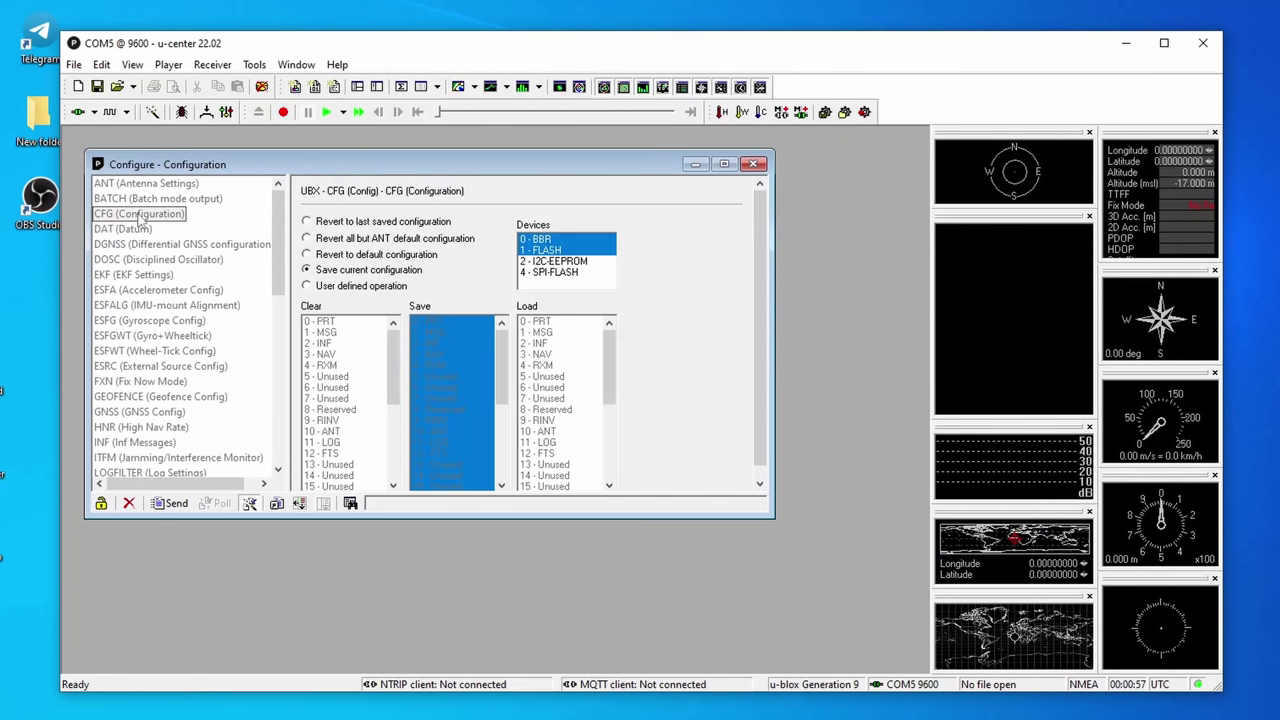
{"action": "left_click", "coordinate": [371, 268]}
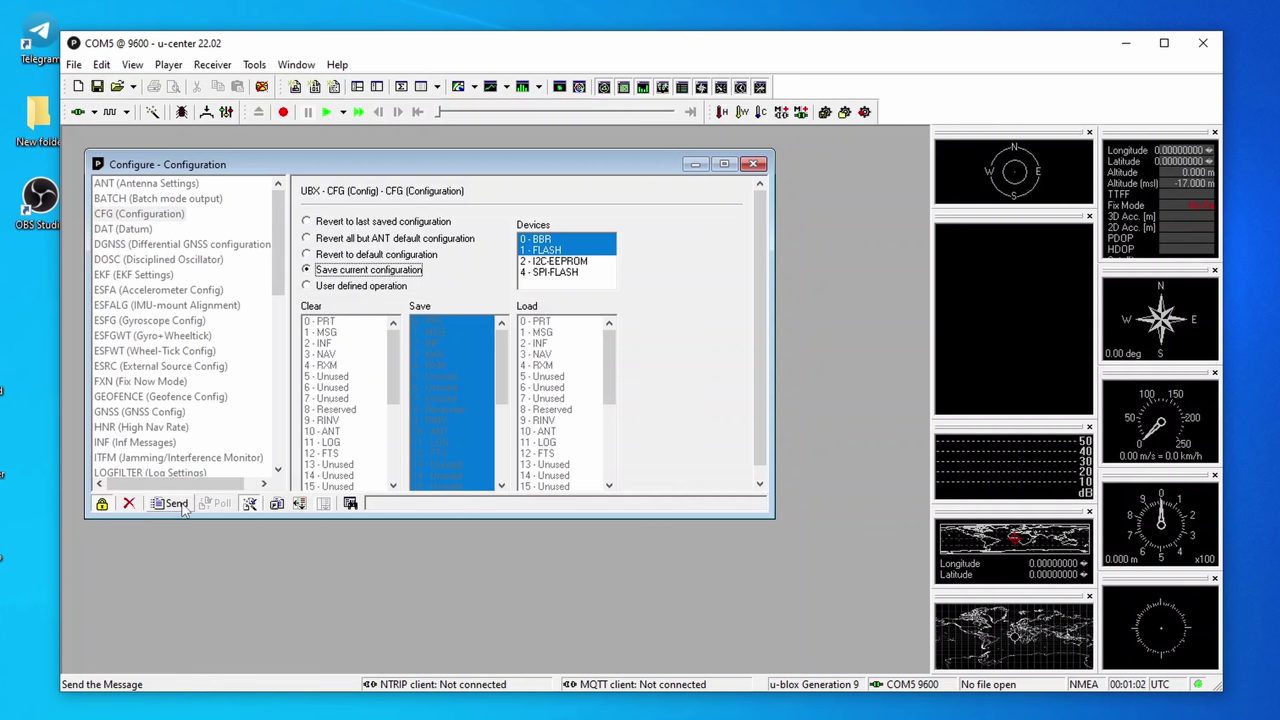
{"action": "left_click", "coordinate": [176, 504]}
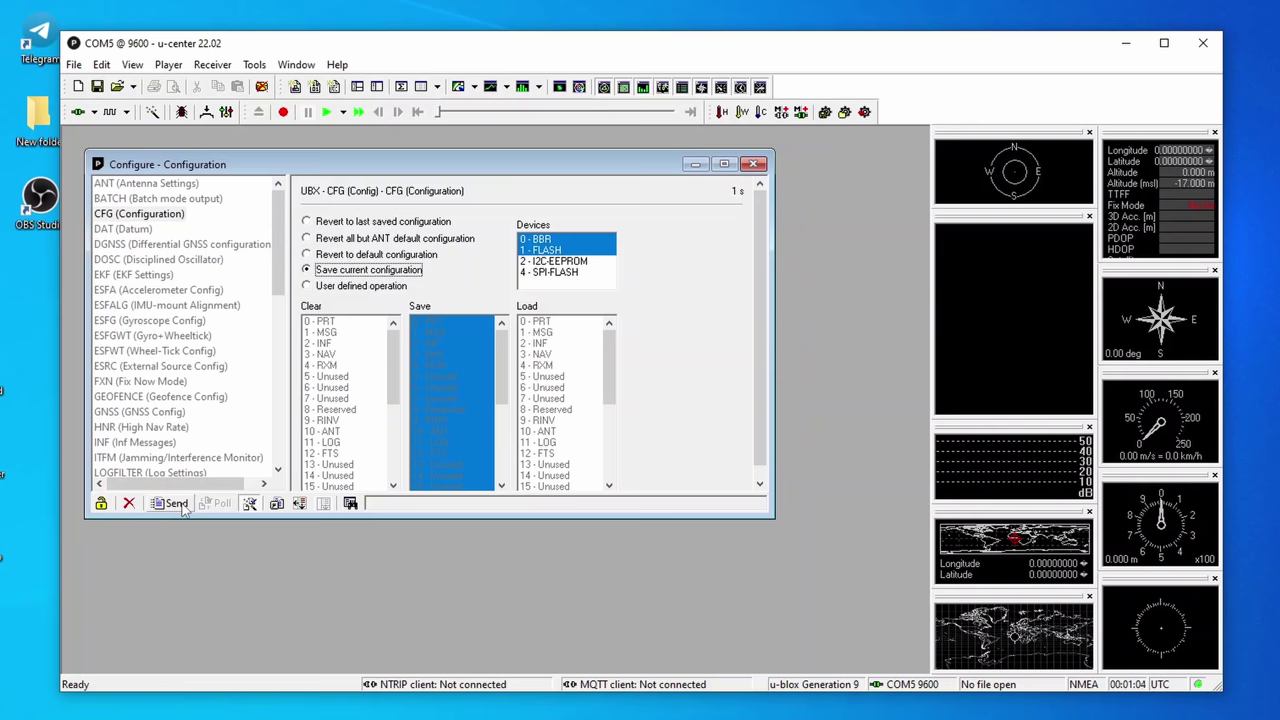